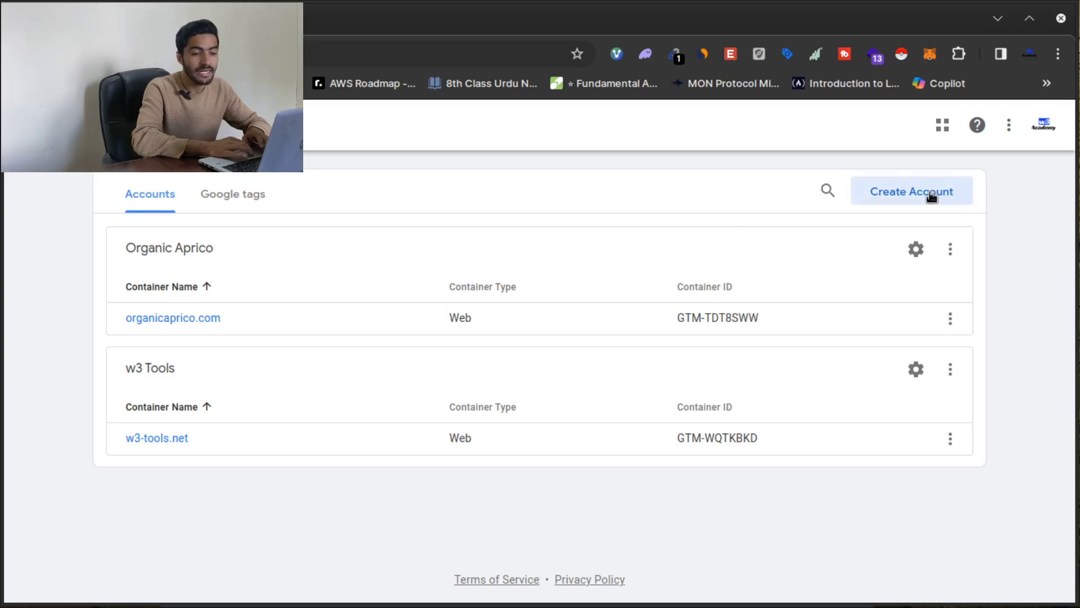
# Start a new Tag Manager account named Organic aprico with Pakistan as its country.
pyautogui.click(902, 197)
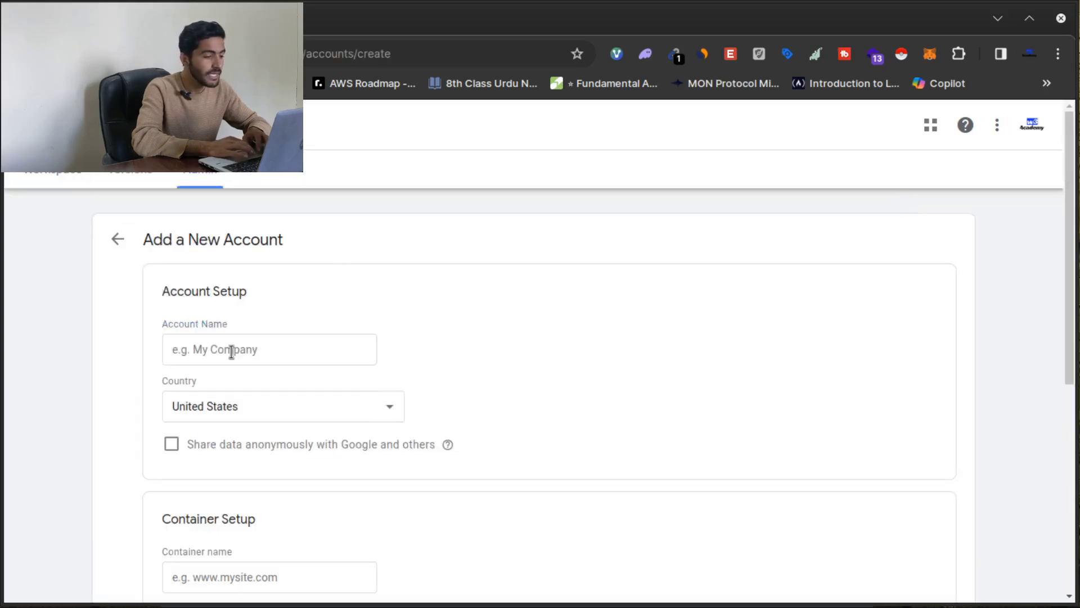
pyautogui.click(231, 352)
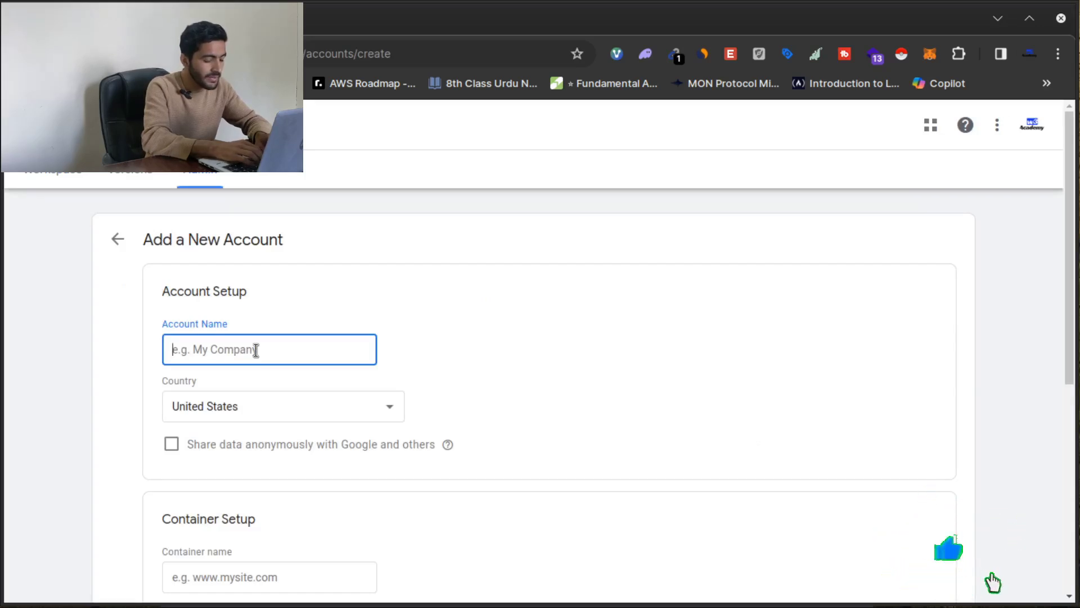
pyautogui.write('Organic ap')
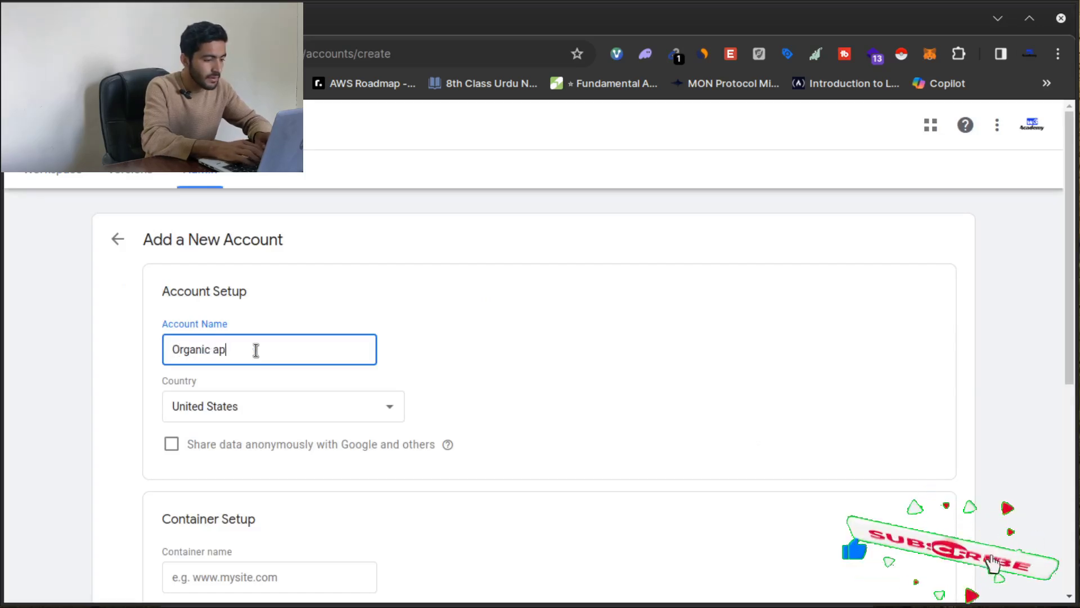
pyautogui.write('rico')
pyautogui.press('Tab')
pyautogui.press('p')
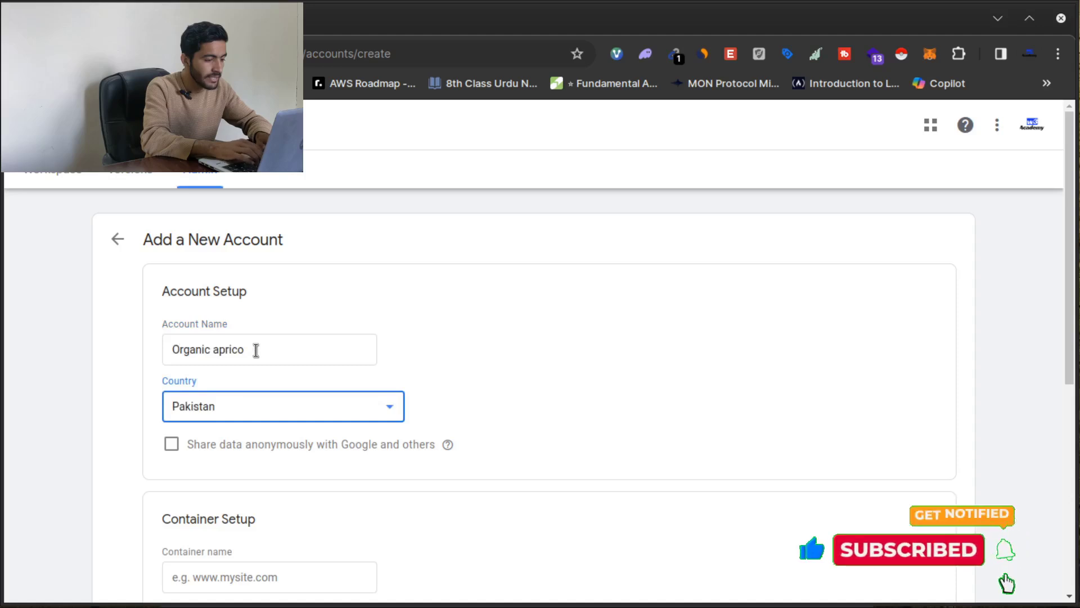
# Name the container organicaprico.com, choose Web as its target platform, and create the account.
pyautogui.press('Tab')
pyautogui.press('Tab')
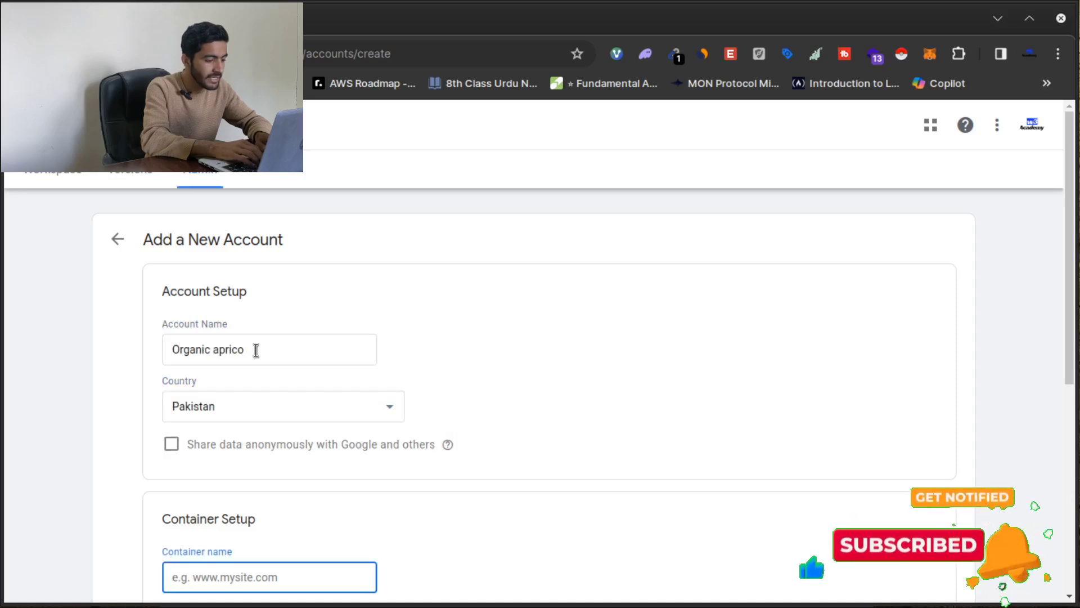
pyautogui.write('organicaprico.com')
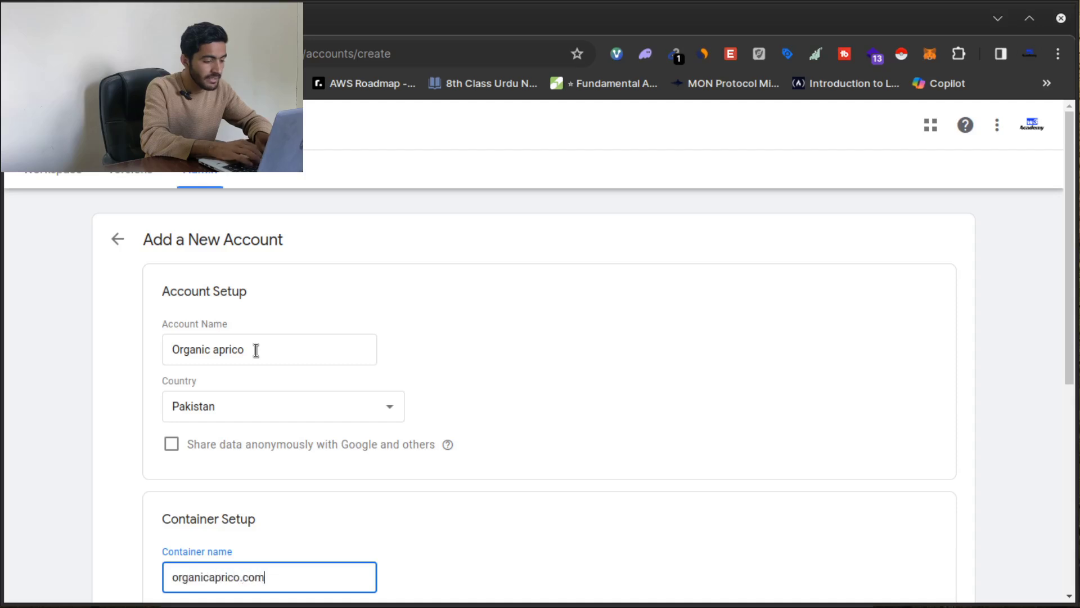
pyautogui.press('Tab')
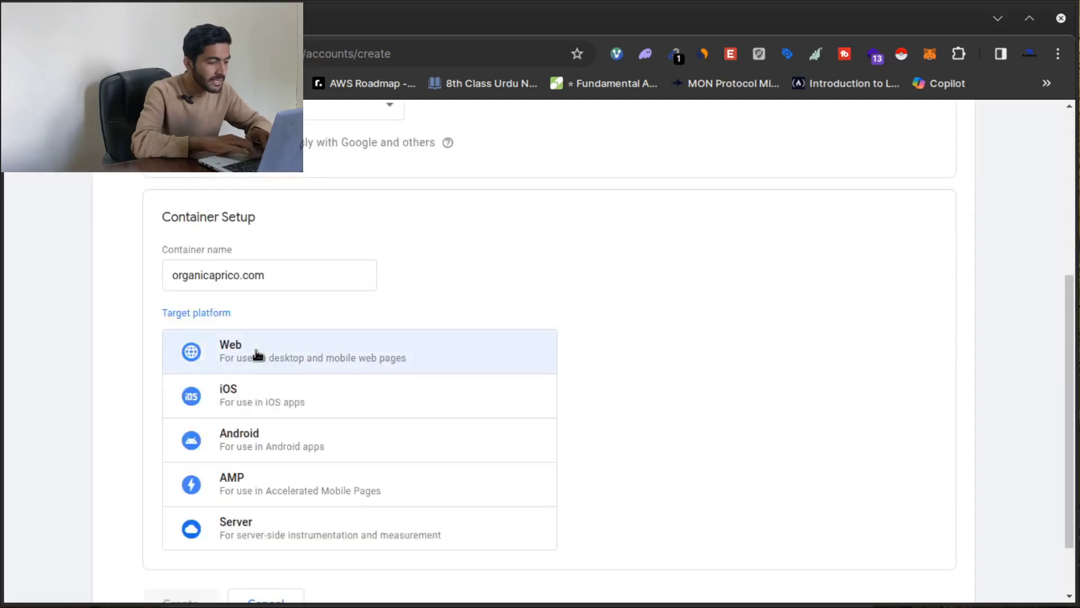
pyautogui.click(260, 360)
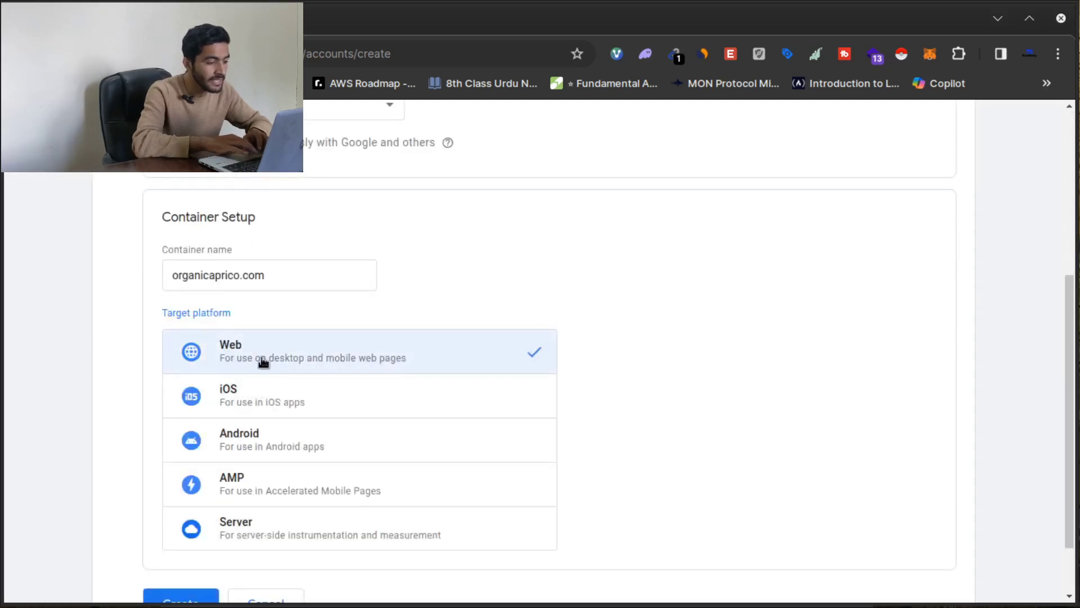
pyautogui.scroll(-1, 189, 445)
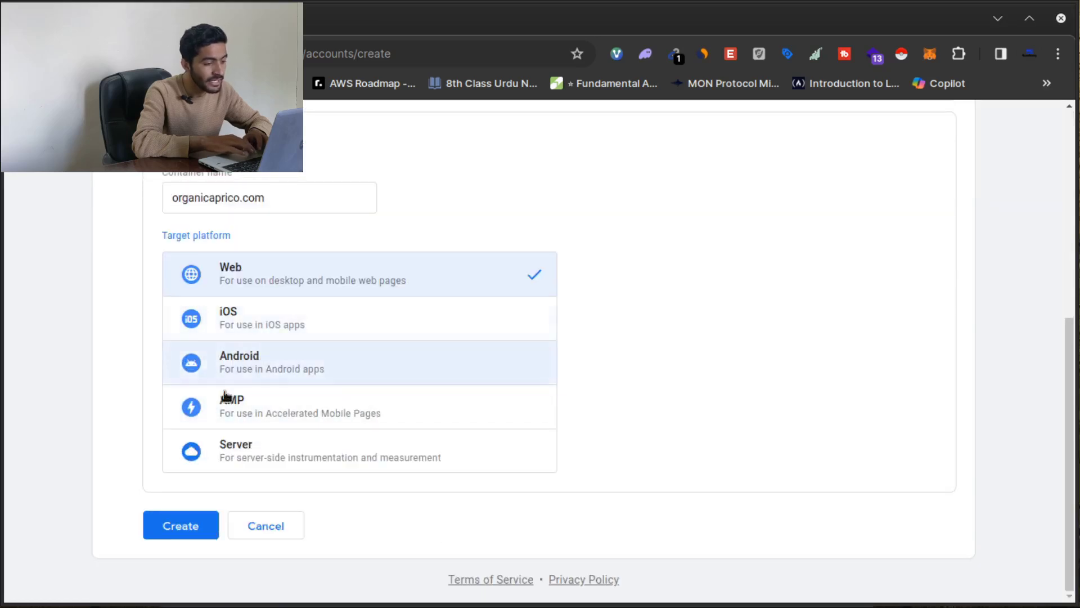
pyautogui.click(174, 524)
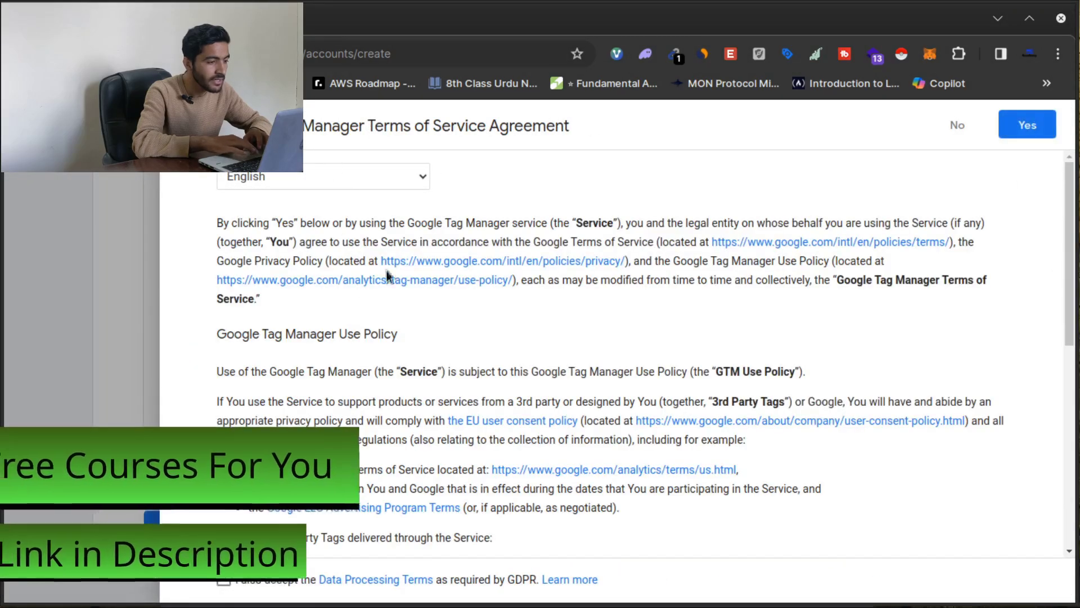
# Accept the Google Tag Manager Terms of Service Agreement, including the GDPR Data Processing Terms.
pyautogui.scroll(-5, 386, 282)
pyautogui.click(224, 580)
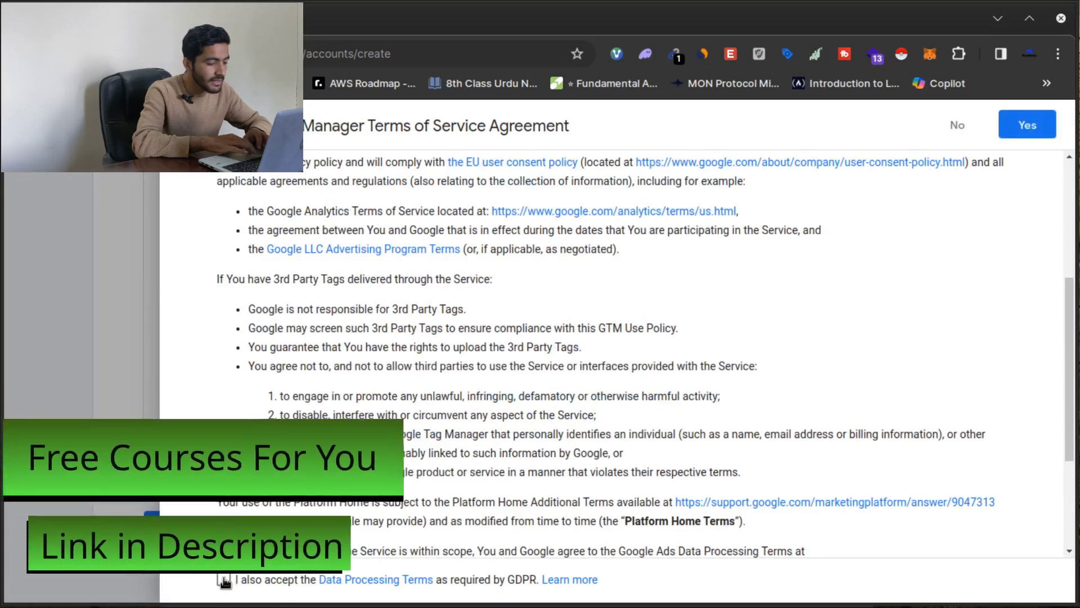
pyautogui.scroll(-3, 474, 457)
pyautogui.click(1050, 119)
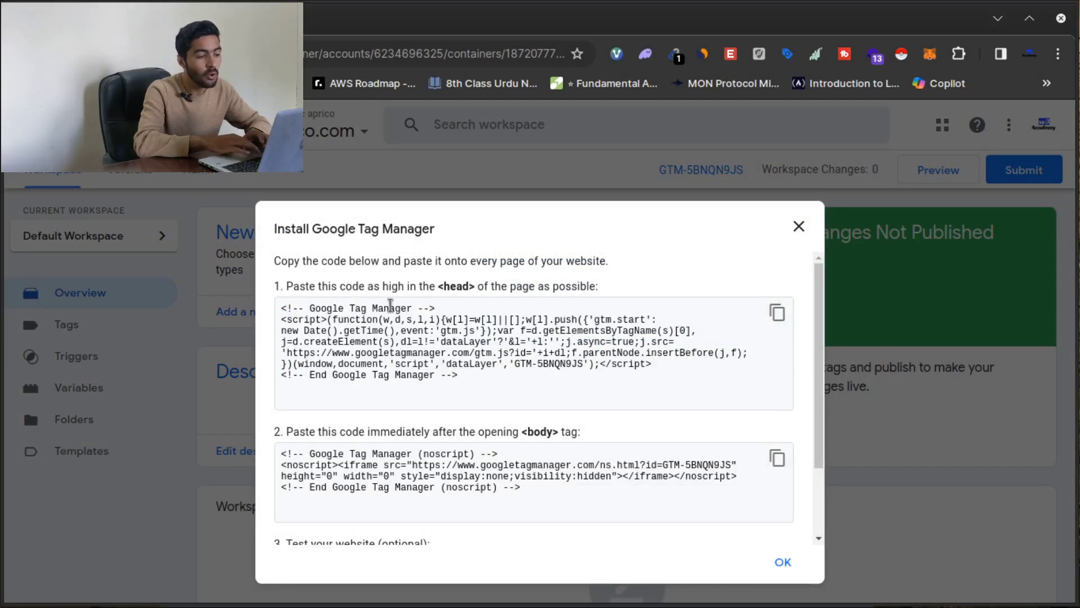
pyautogui.click(413, 325)
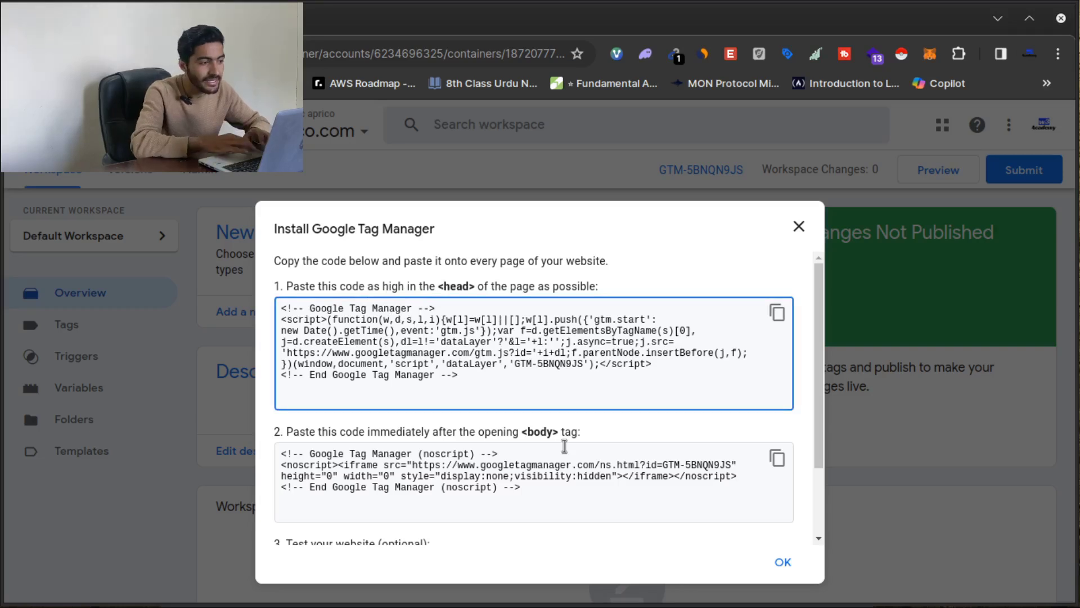
# Switch to the Organic browser profile and open the Bluehost page of organicaprico.com's WordPress admin.
pyautogui.click(1028, 55)
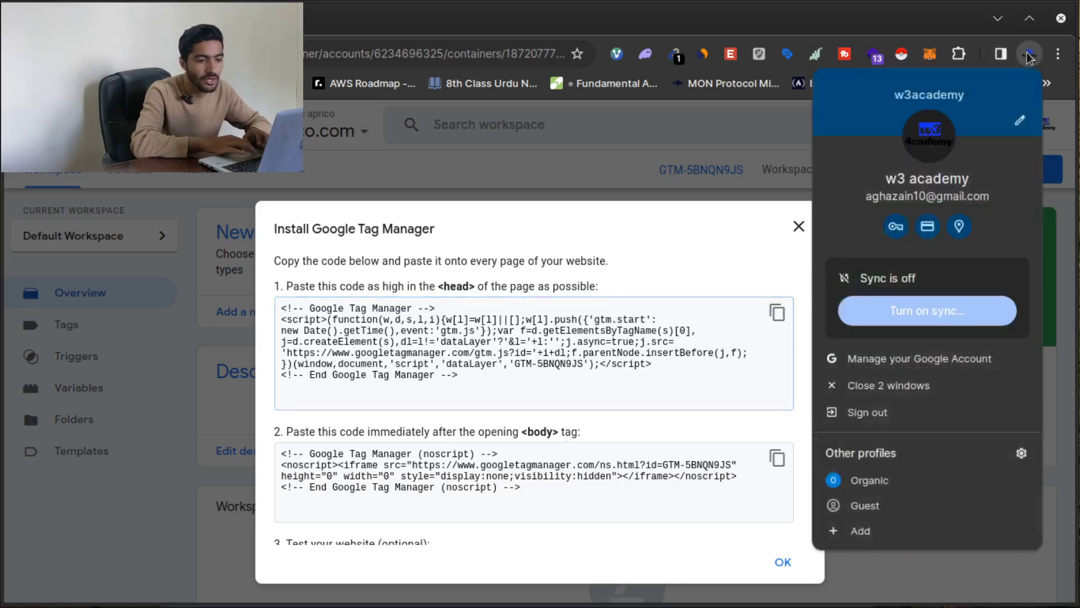
pyautogui.click(882, 479)
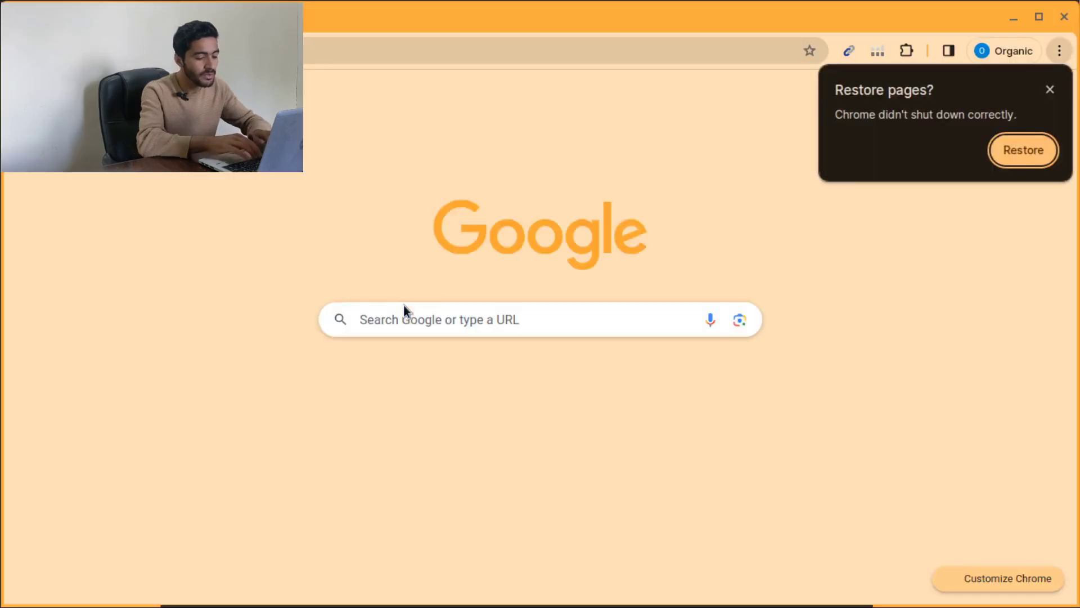
pyautogui.click(404, 306)
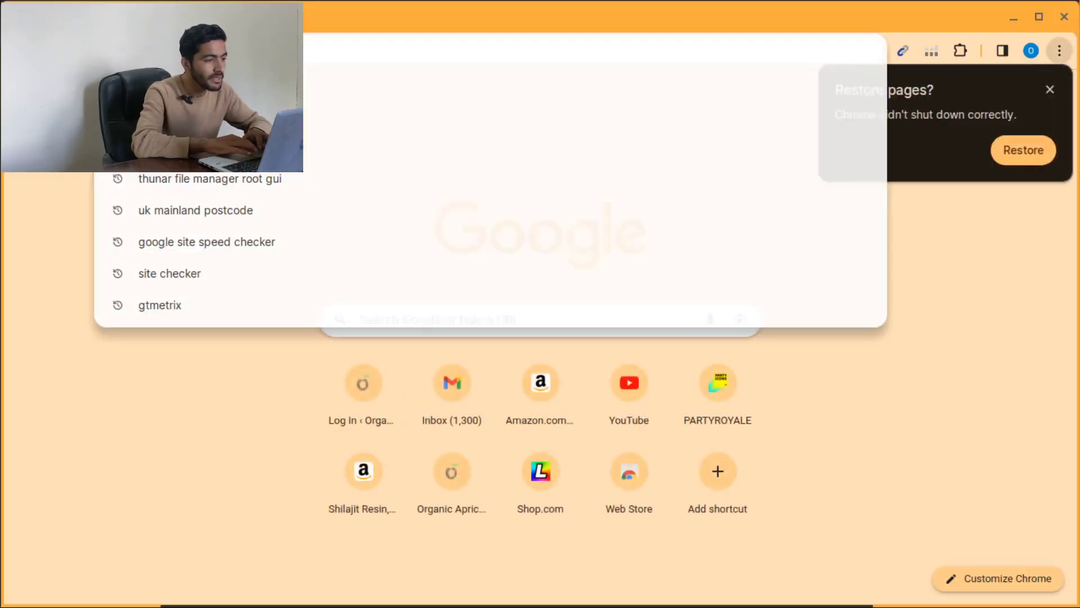
pyautogui.write('organi')
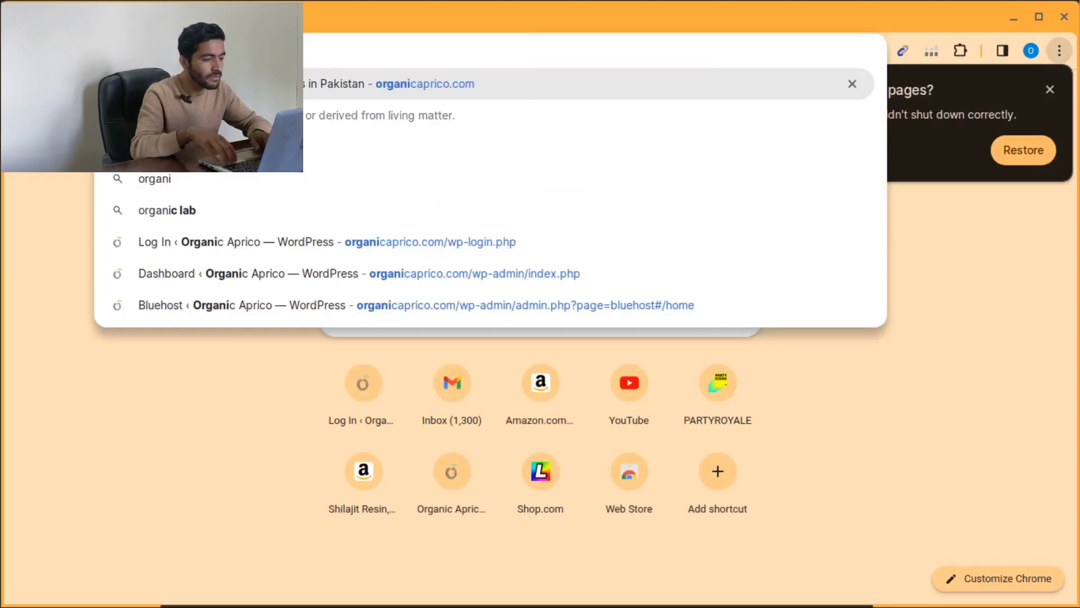
pyautogui.press('Down')
pyautogui.press('Down')
pyautogui.press('Down')
pyautogui.press('Down')
pyautogui.press('Down')
pyautogui.press('Return')
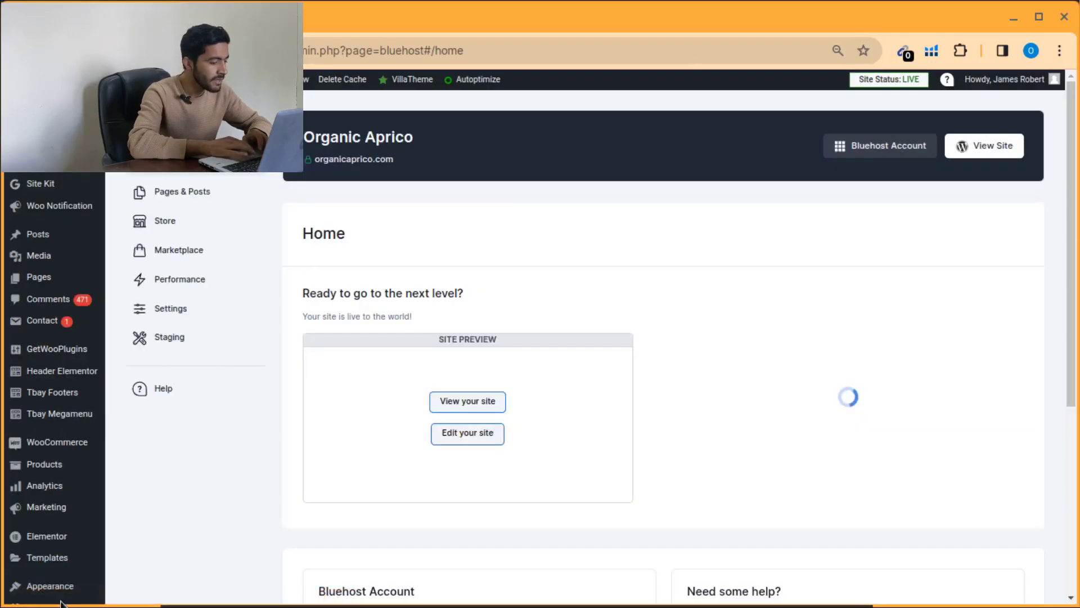
# Open the Theme File Editor in WordPress and load the GreenMart parent theme for editing.
pyautogui.moveTo(56, 588)
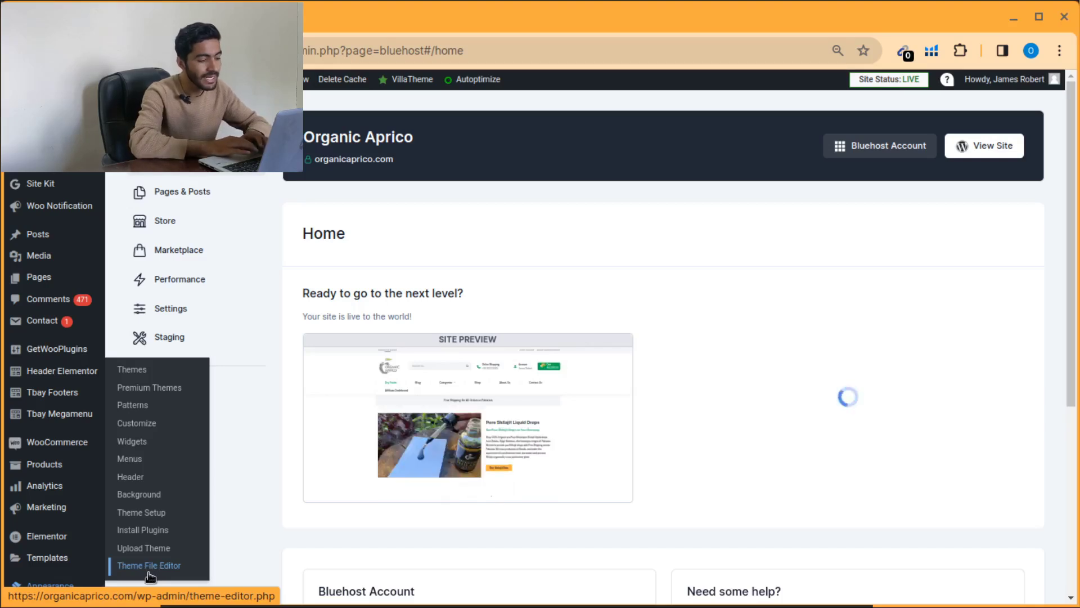
pyautogui.click(148, 571)
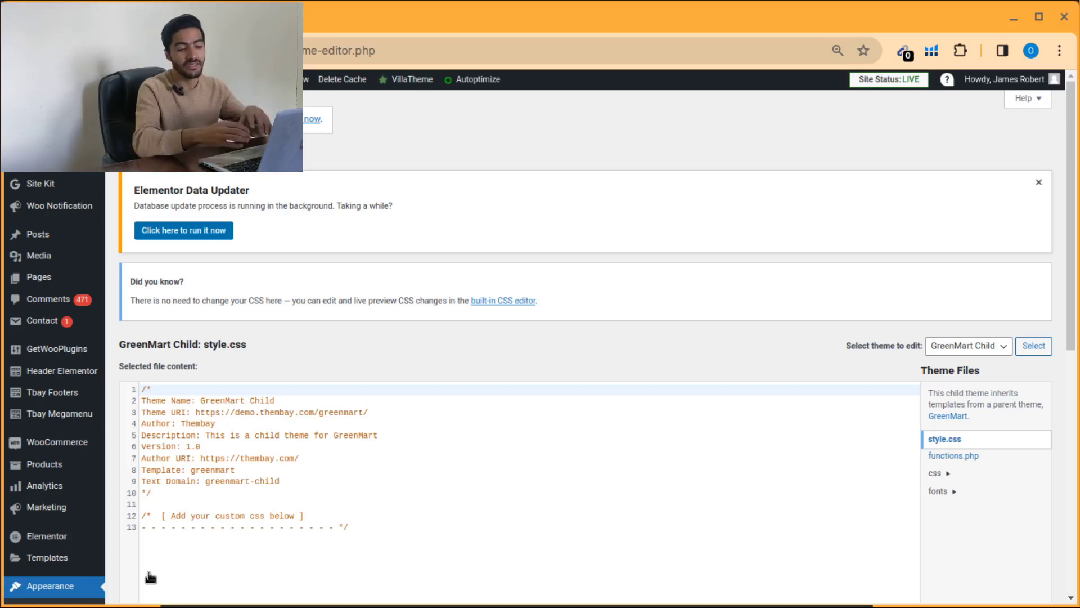
pyautogui.click(963, 346)
pyautogui.click(962, 369)
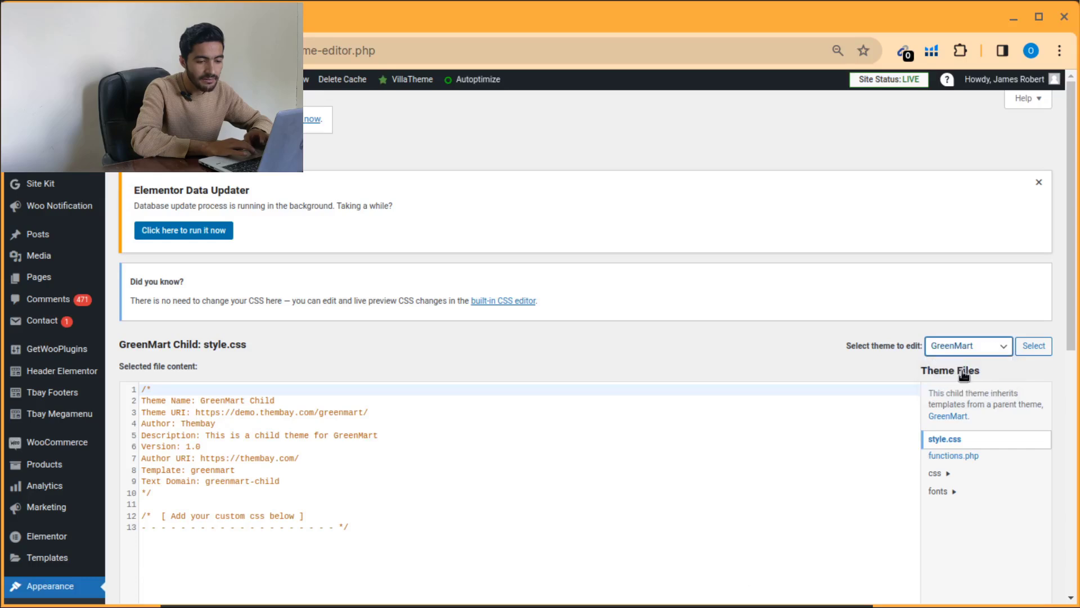
pyautogui.click(1034, 345)
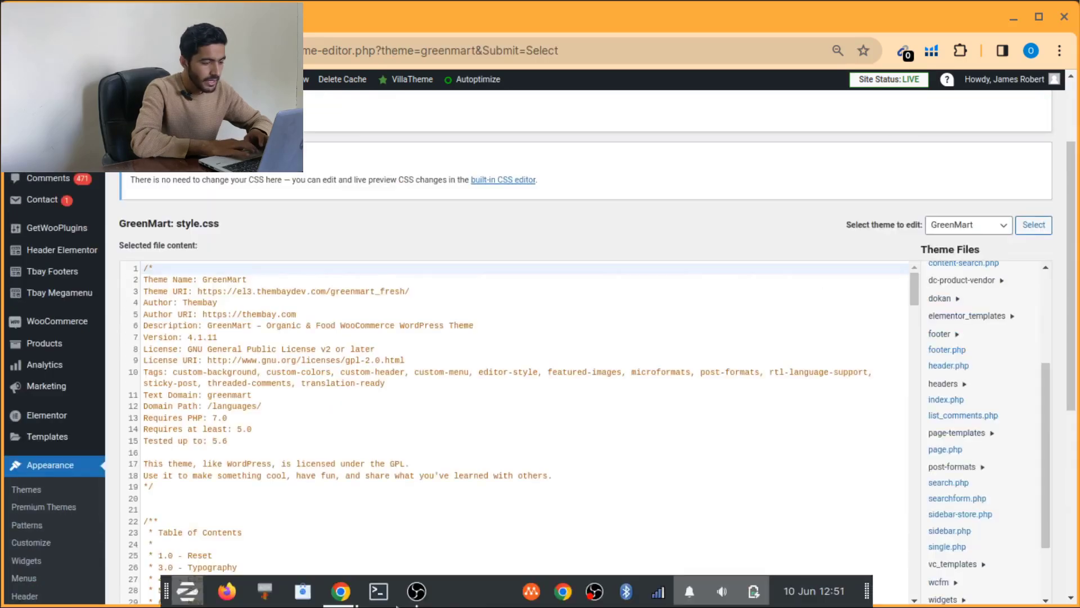
# Switch to the Google Tag Manager window and copy the installation snippet meant for the page head.
pyautogui.moveTo(353, 603)
pyautogui.click(578, 547)
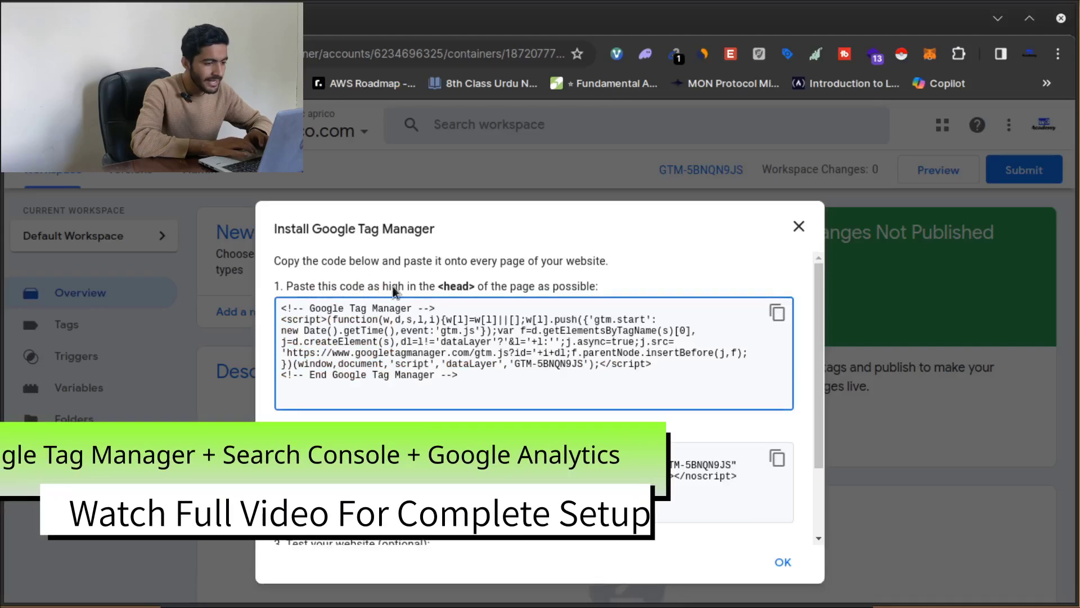
pyautogui.click(777, 314)
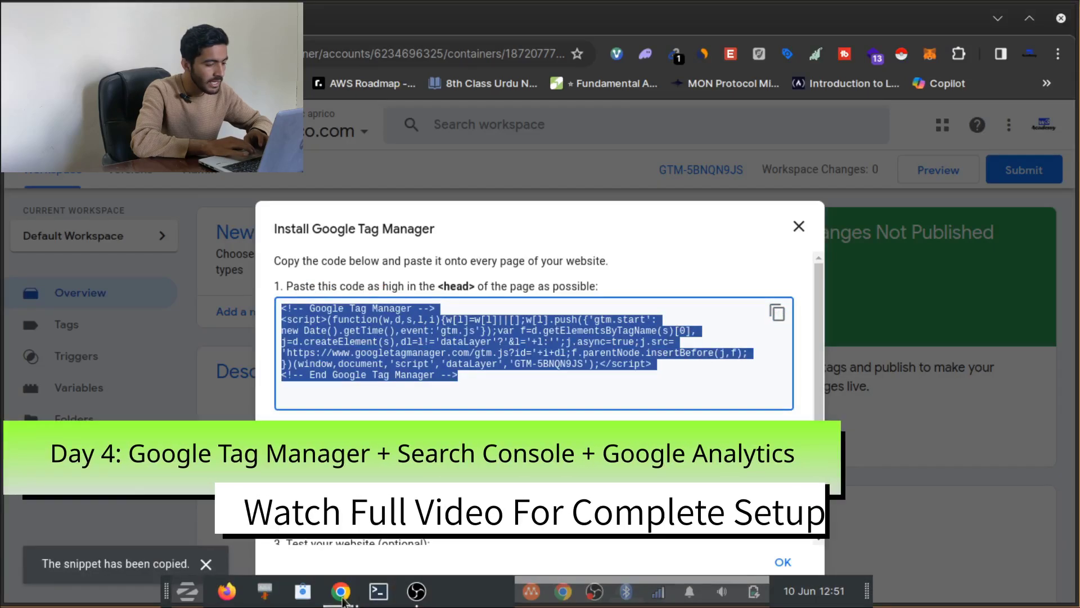
# Return to the WordPress theme editor, open GreenMart's header.php, and highlight the Google Tag Manager script inside the head section.
pyautogui.click(340, 594)
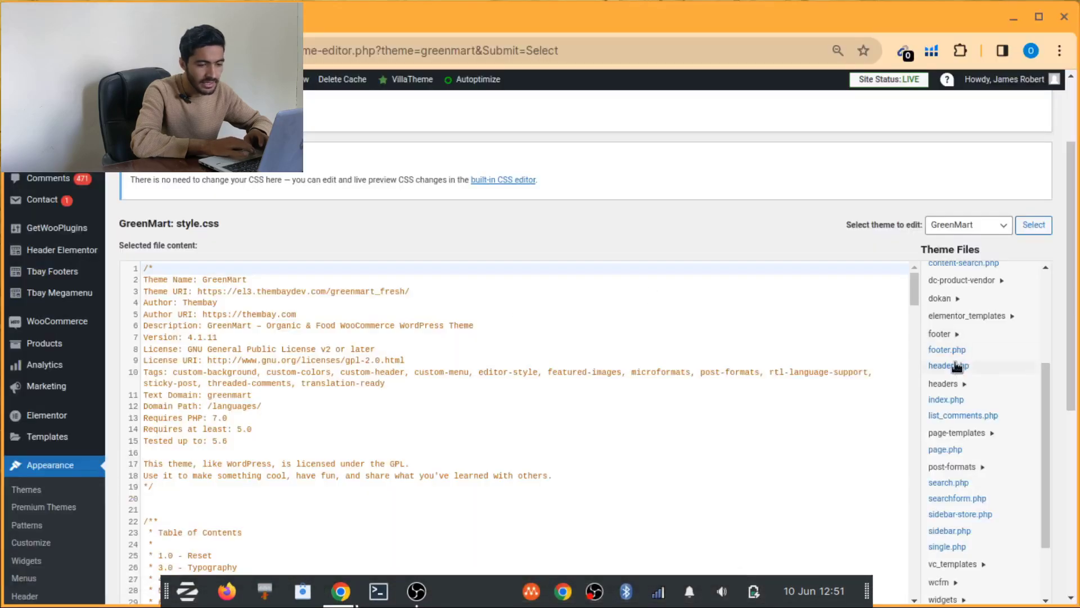
pyautogui.click(961, 366)
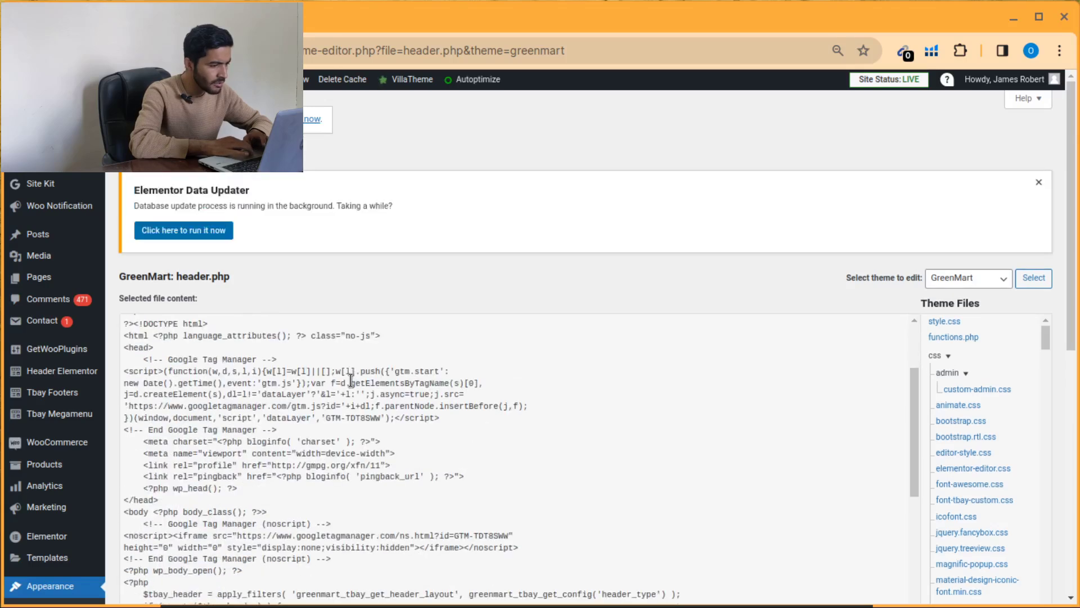
pyautogui.scroll(-2, 398, 313)
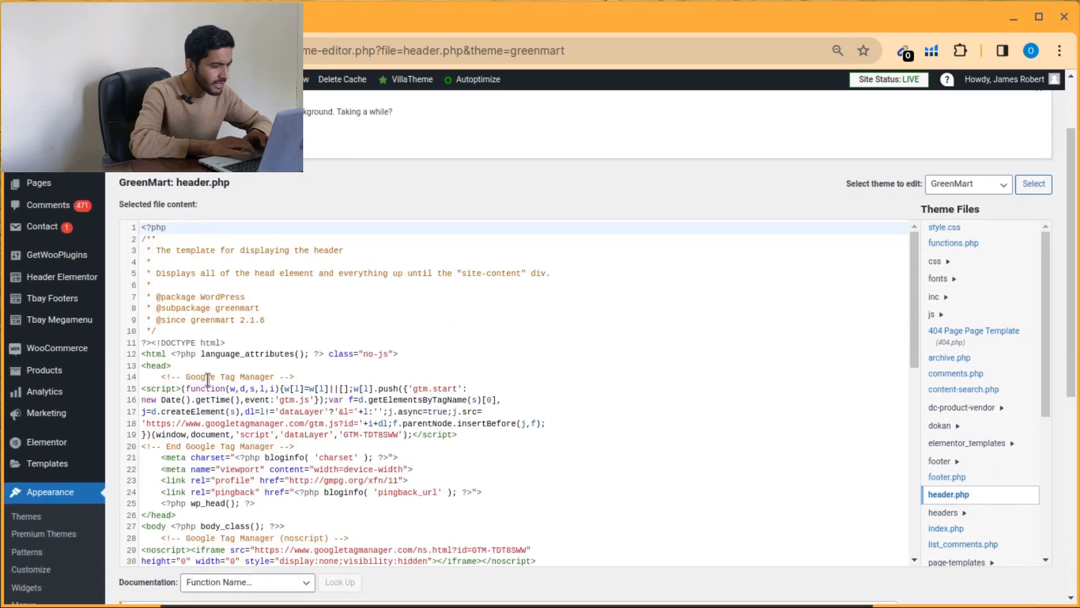
pyautogui.moveTo(161, 376); pyautogui.dragTo(329, 442)
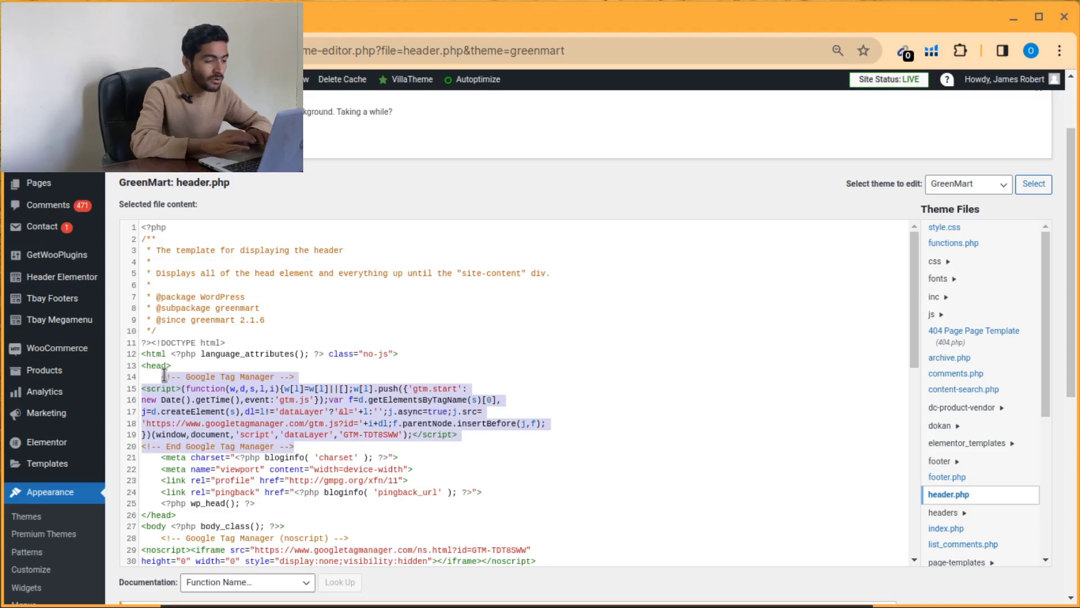
# Switch back to Google Tag Manager and copy the noscript snippet meant for directly after the opening body tag.
pyautogui.scroll(-2, 288, 398)
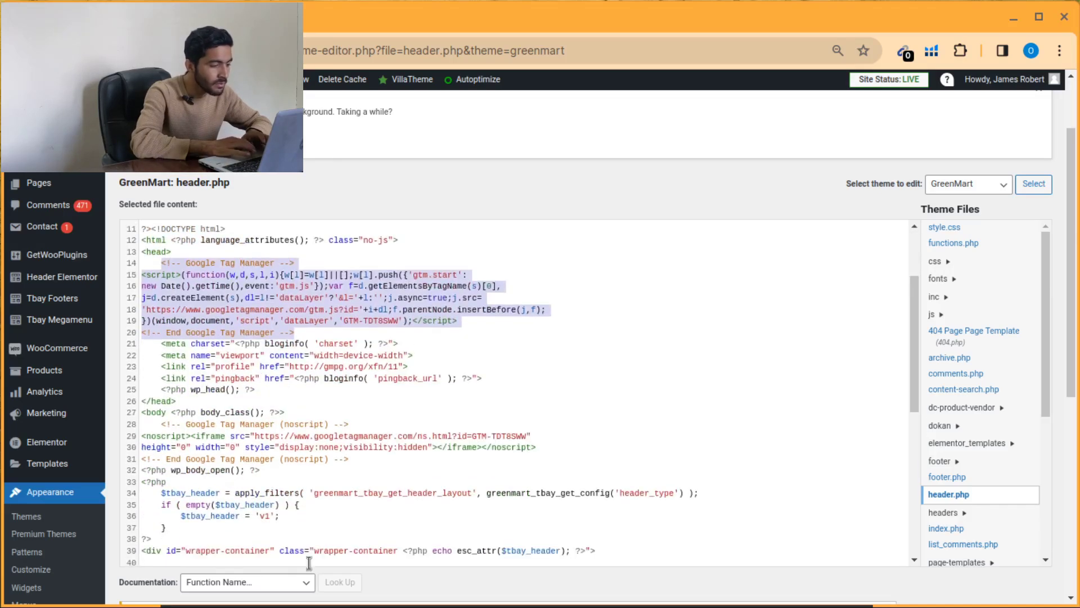
pyautogui.moveTo(341, 591)
pyautogui.moveTo(572, 559)
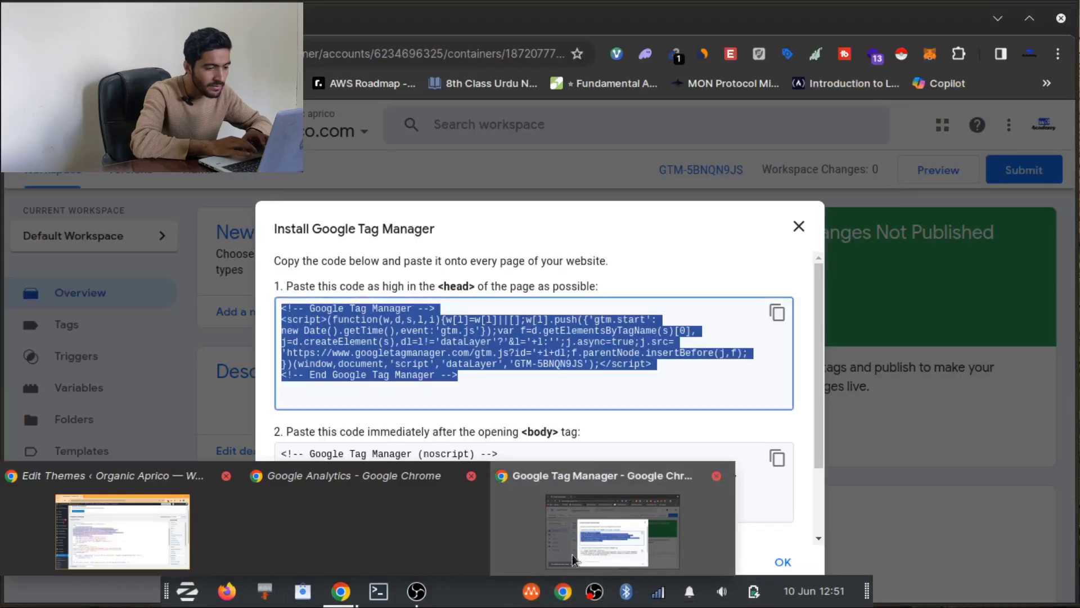
pyautogui.click(776, 459)
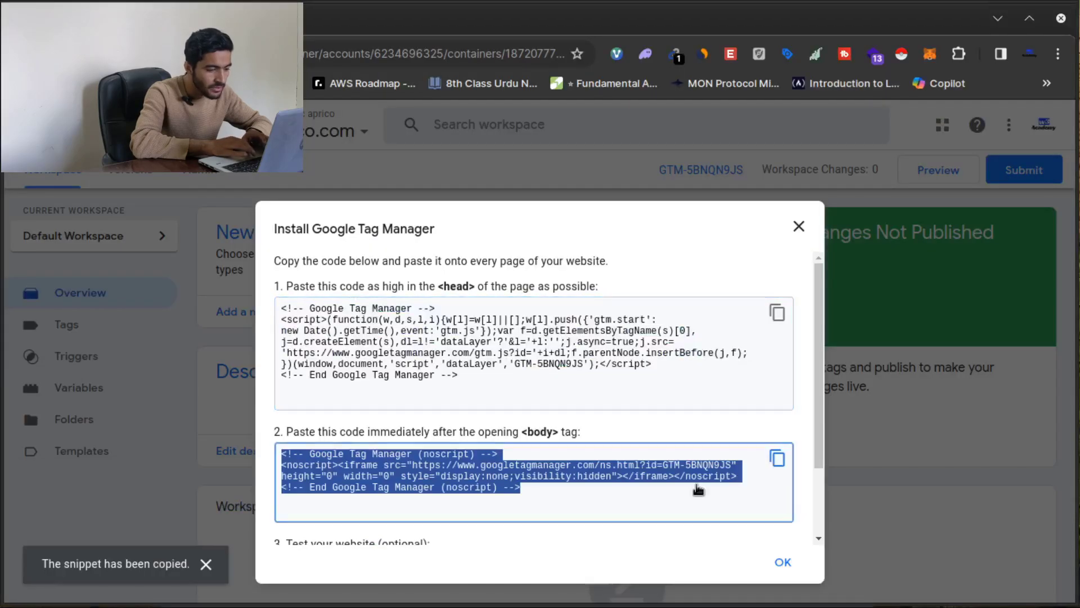
# Return to header.php in WordPress, examine the Tag Manager noscript block after the opening body tag, and find the file update option.
pyautogui.moveTo(340, 593)
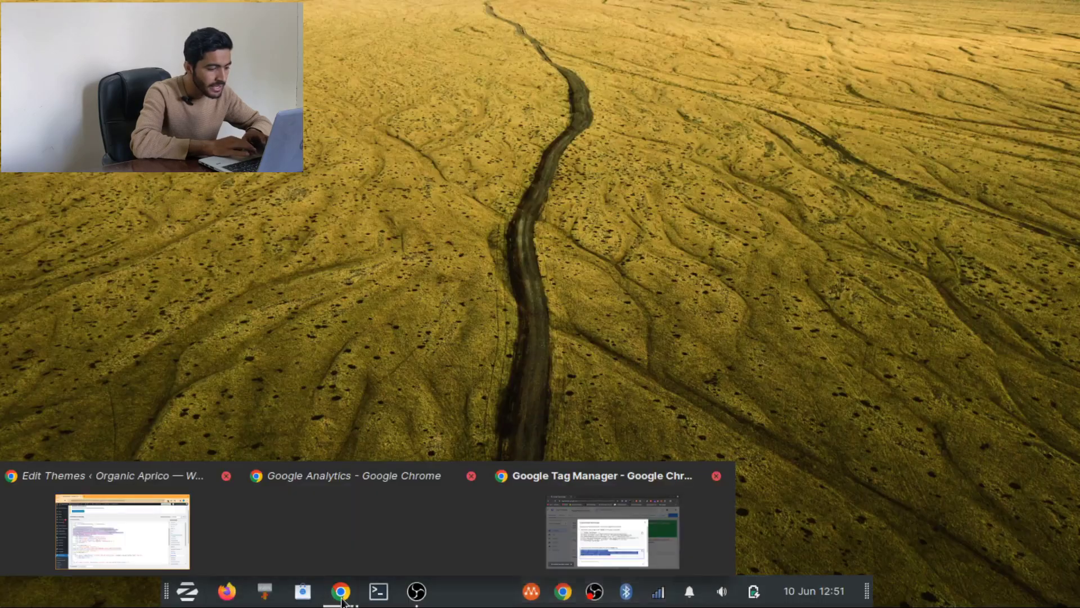
pyautogui.click(181, 531)
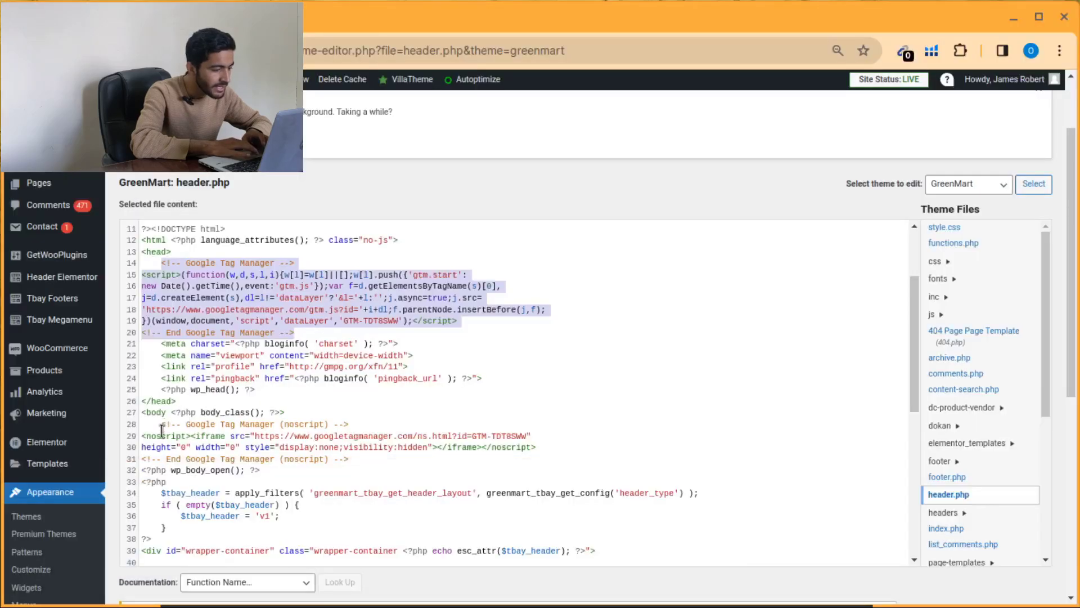
pyautogui.moveTo(161, 426); pyautogui.dragTo(344, 457)
pyautogui.click(364, 457)
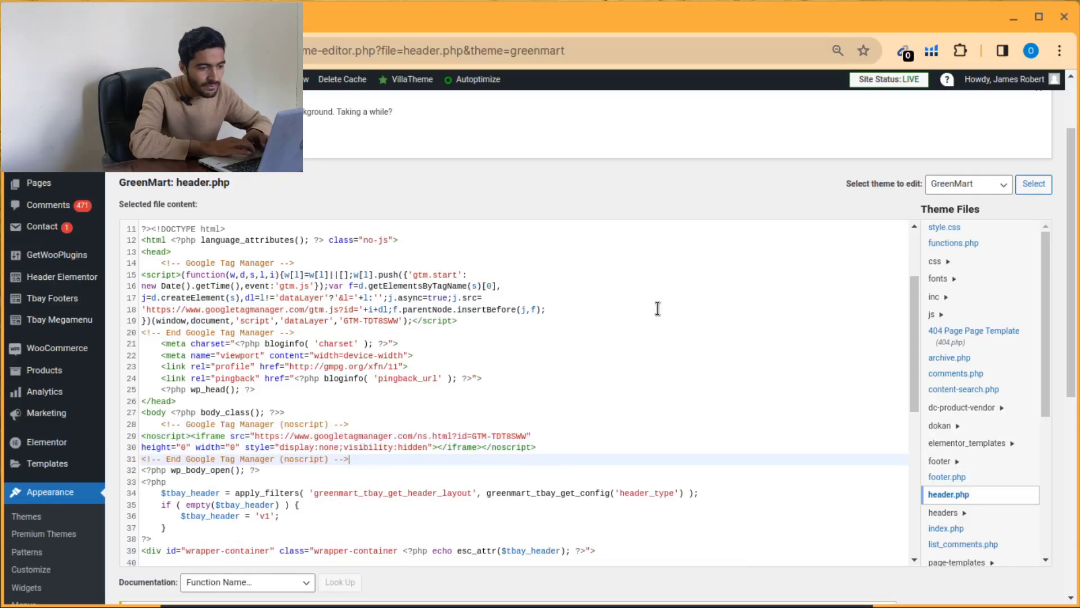
pyautogui.scroll(-10, 708, 235)
pyautogui.scroll(-7, 709, 235)
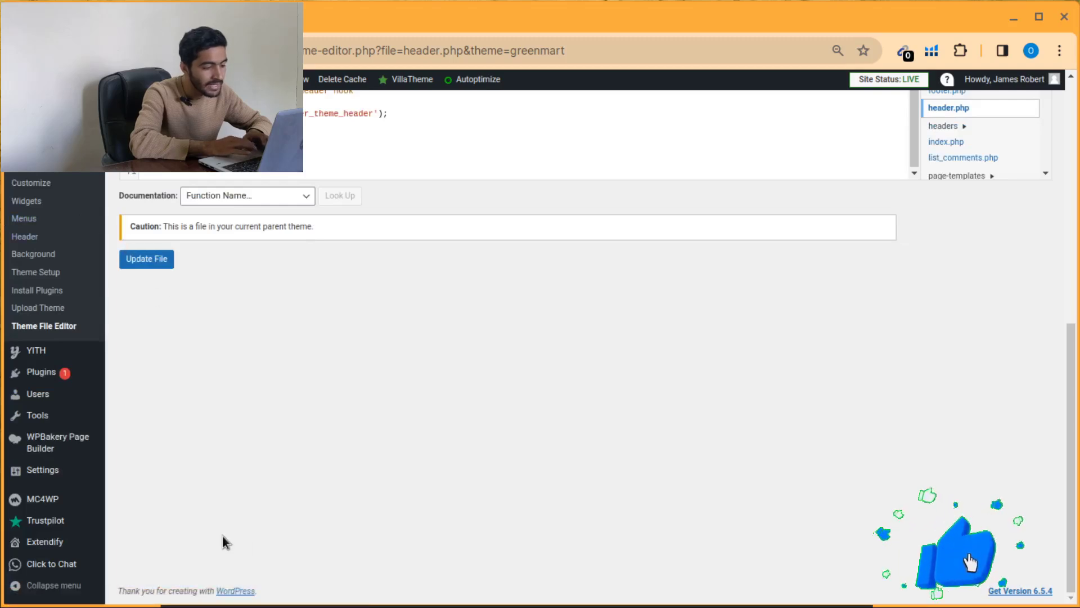
# Switch back to Google Tag Manager, look over the optional website test, and close the installation instructions.
pyautogui.moveTo(396, 605)
pyautogui.moveTo(340, 590)
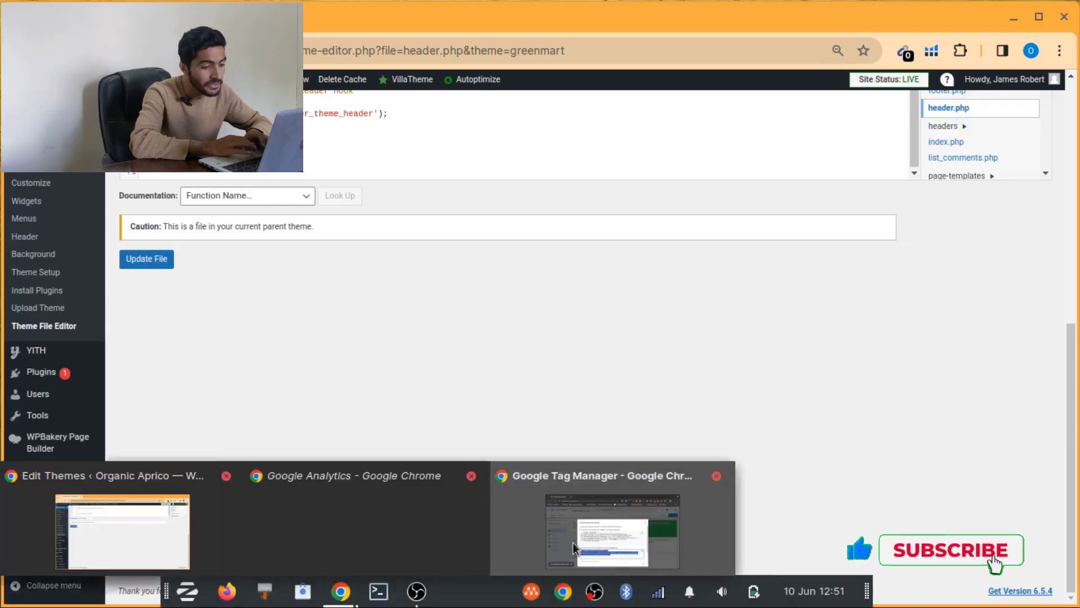
pyautogui.click(613, 549)
pyautogui.scroll(-2, 314, 504)
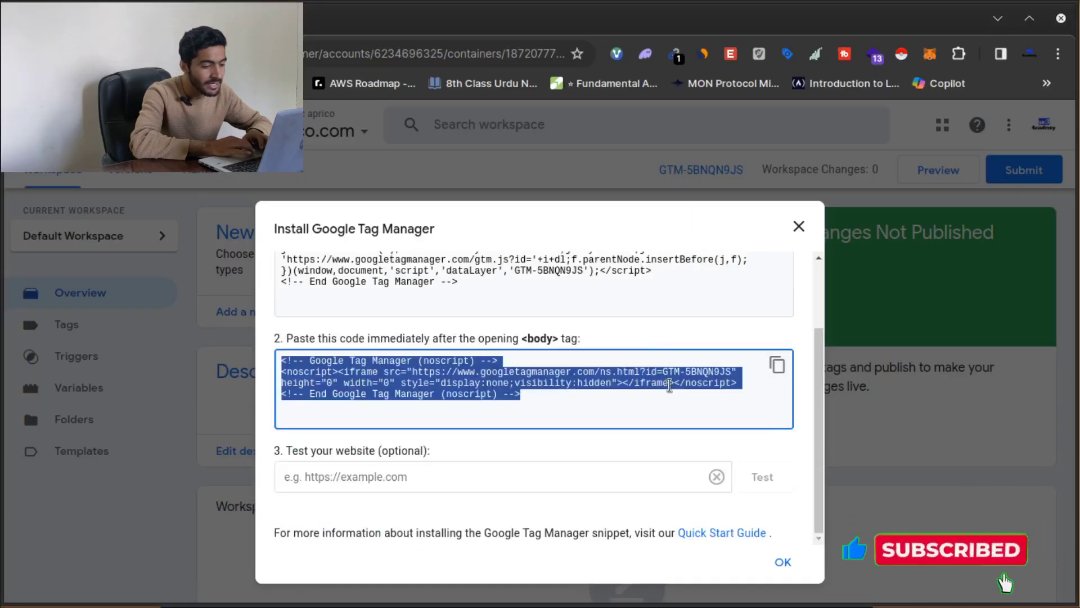
pyautogui.click(313, 476)
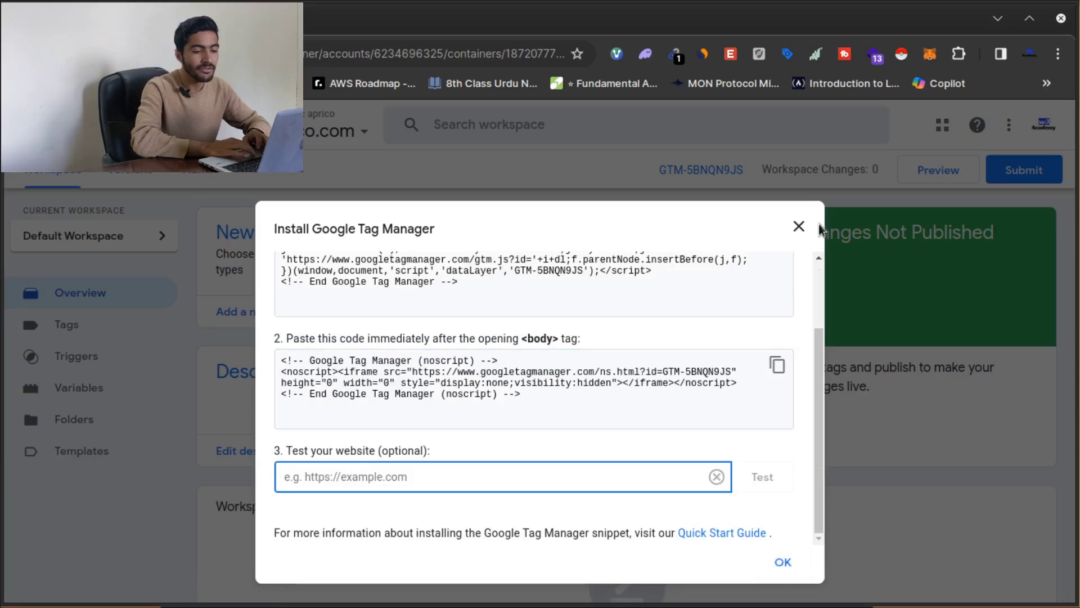
pyautogui.click(799, 227)
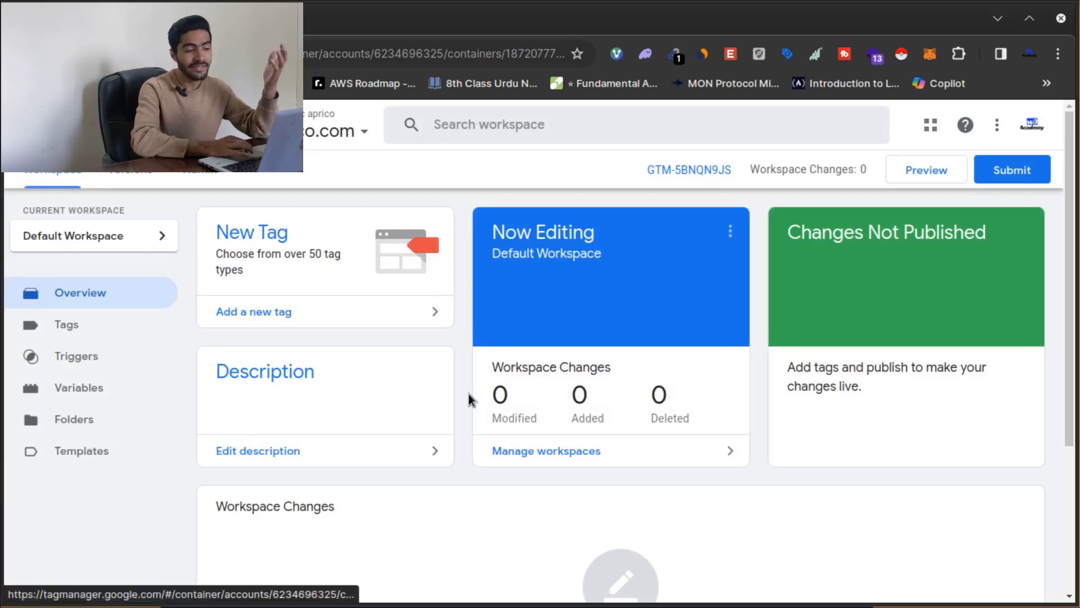
pyautogui.click(933, 171)
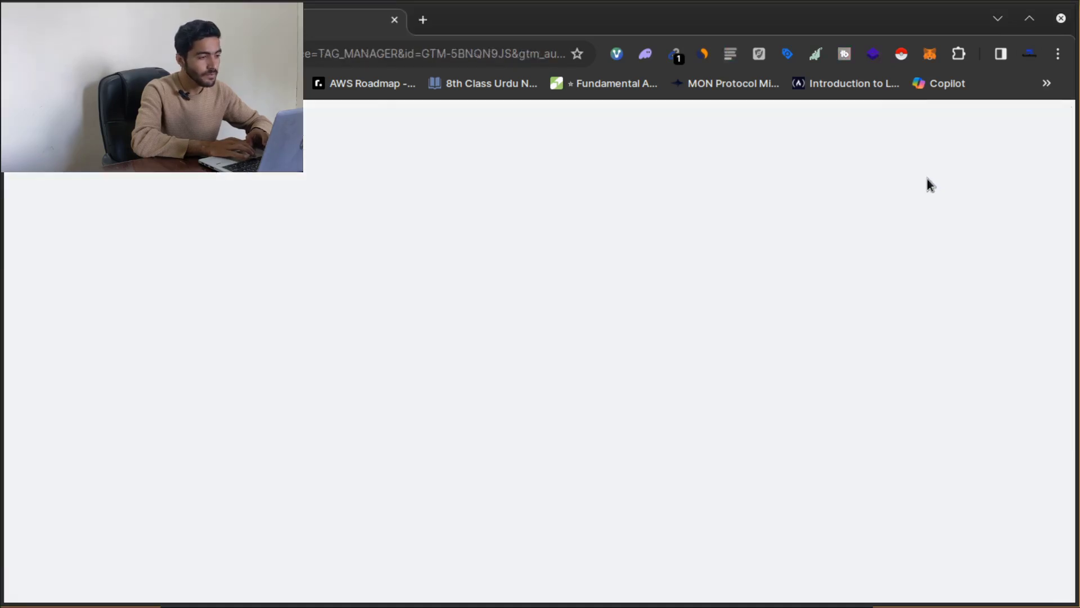
pyautogui.click(457, 436)
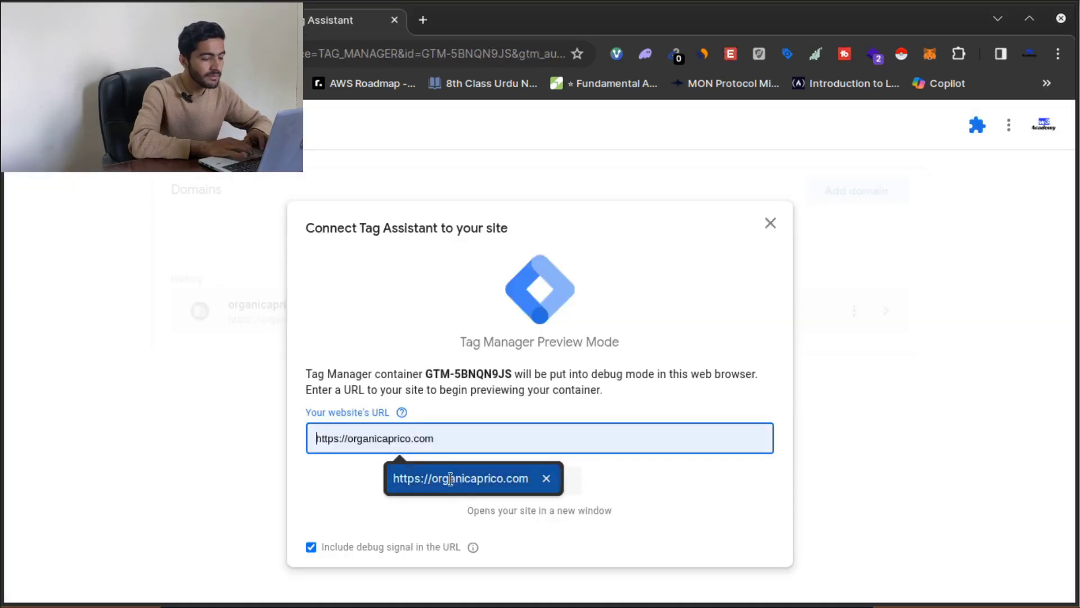
pyautogui.click(450, 479)
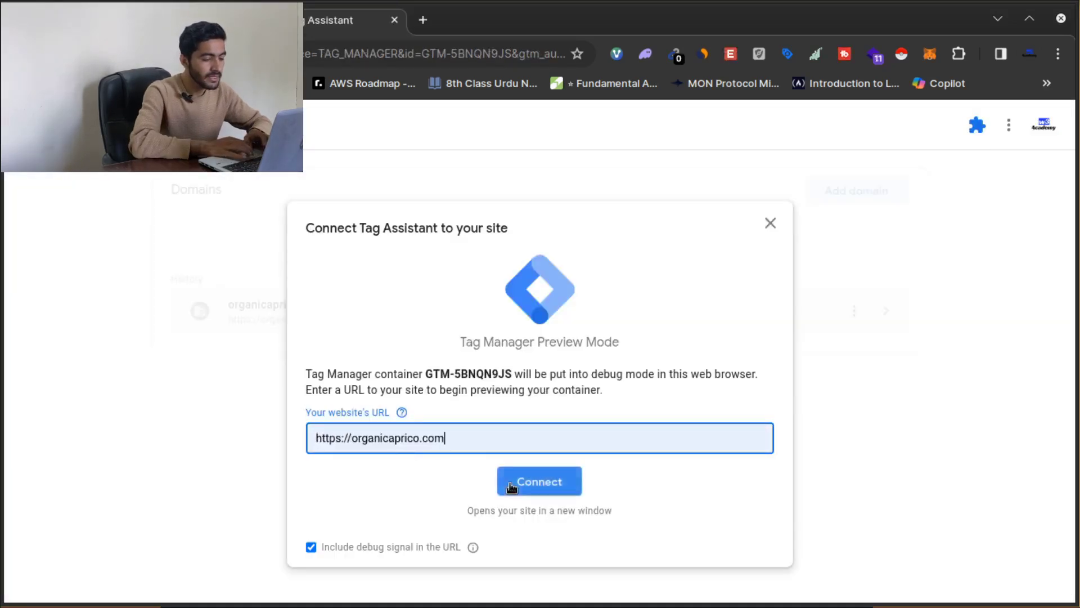
pyautogui.click(510, 484)
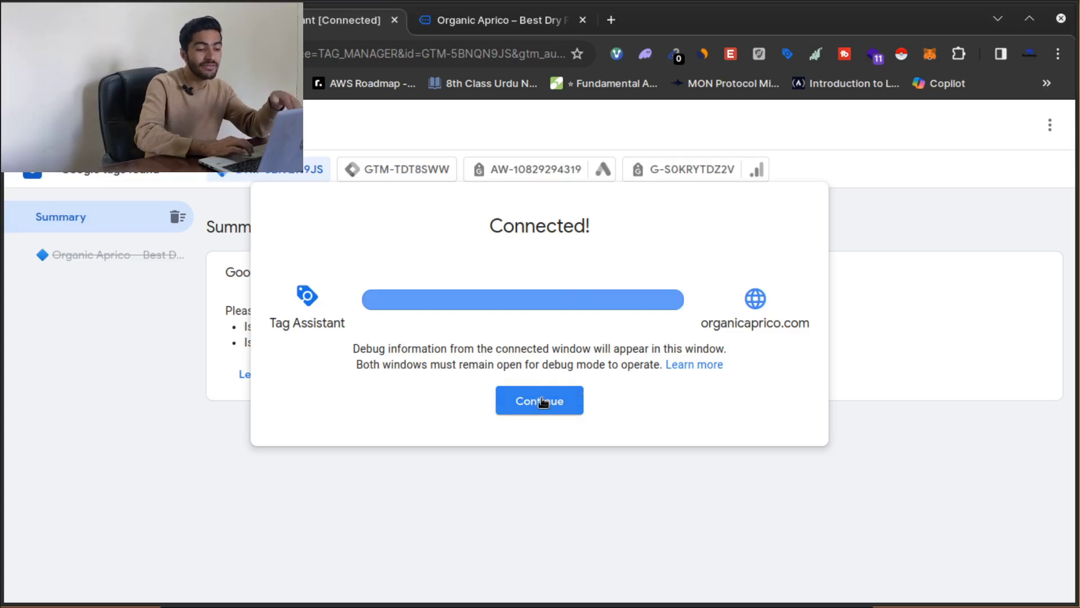
pyautogui.click(544, 404)
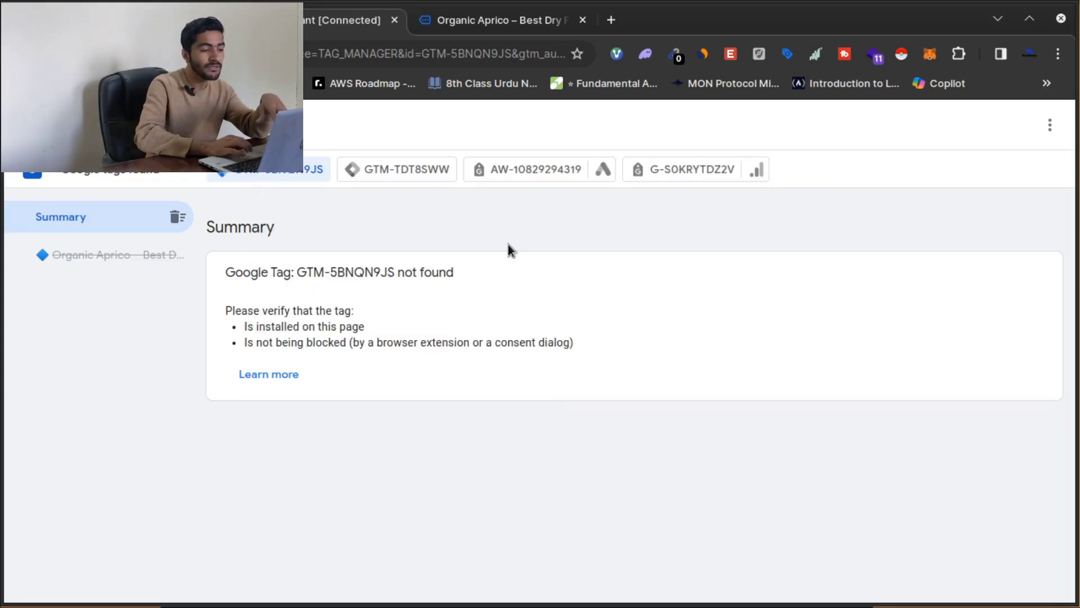
pyautogui.click(28, 125)
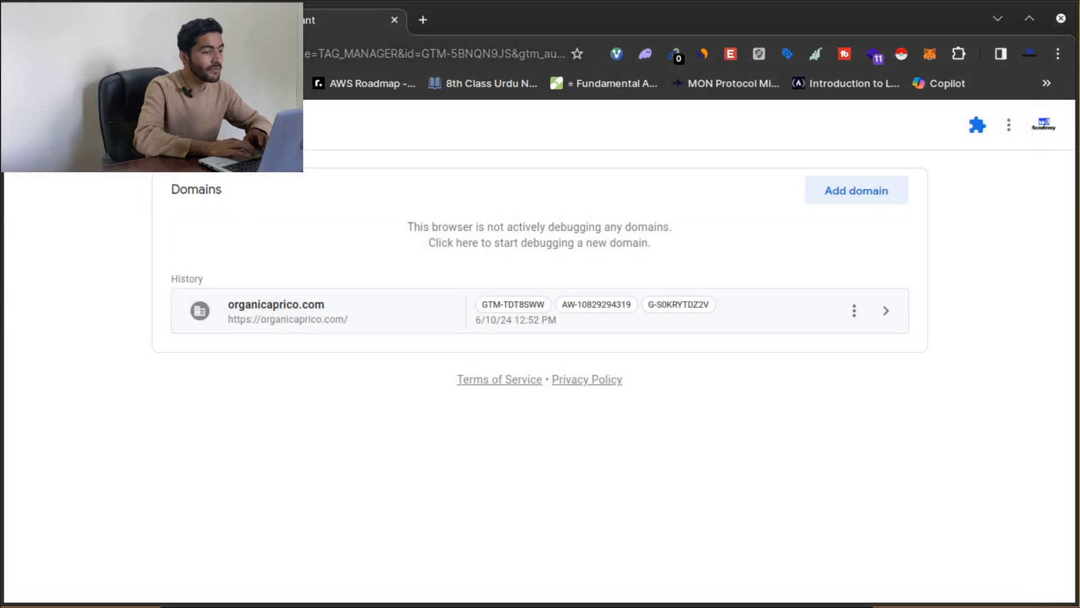
pyautogui.click(356, 9)
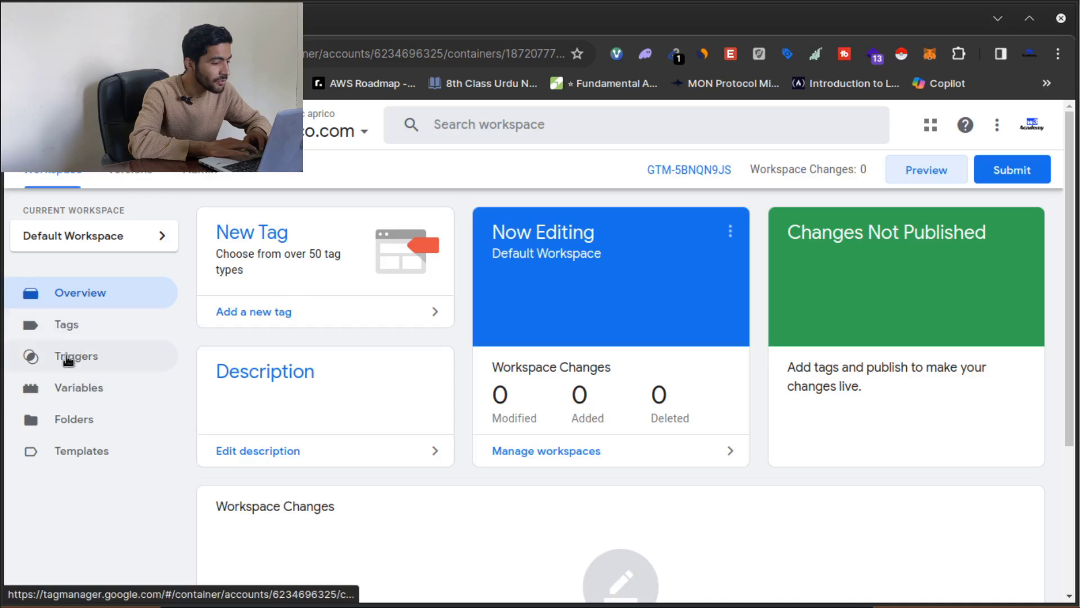
# View the new container's tags and switch to the organicaprico.com container in the other account, Organic Aprico.
pyautogui.click(62, 331)
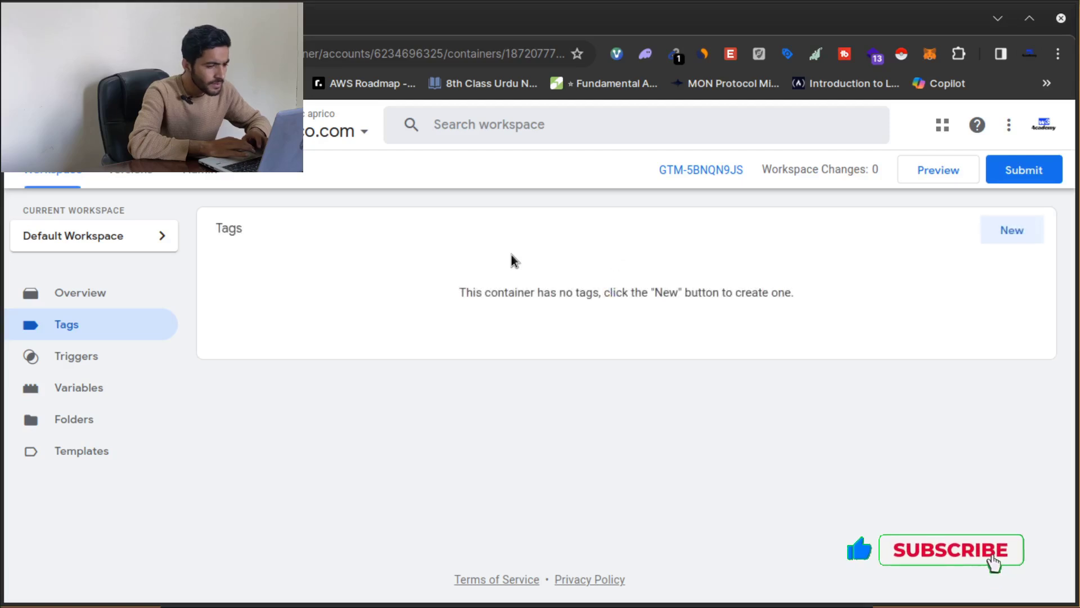
pyautogui.click(335, 132)
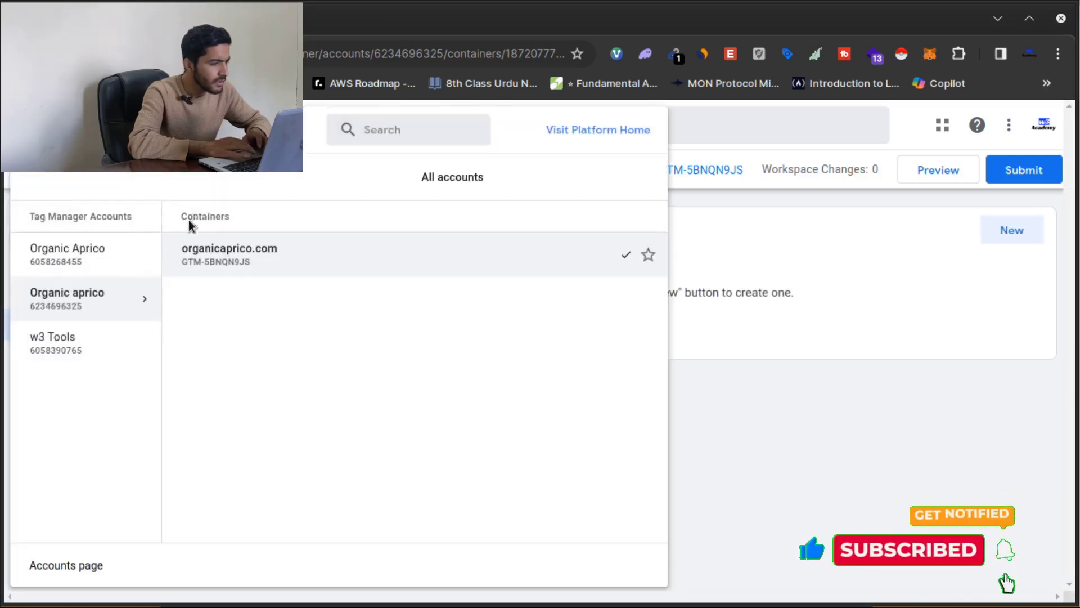
pyautogui.click(104, 254)
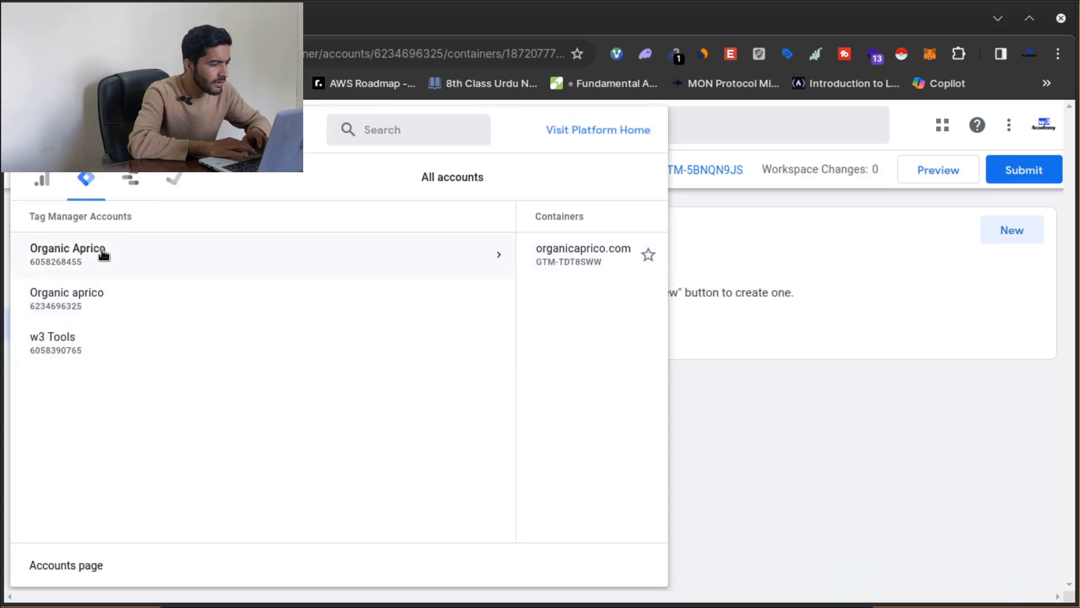
pyautogui.click(273, 266)
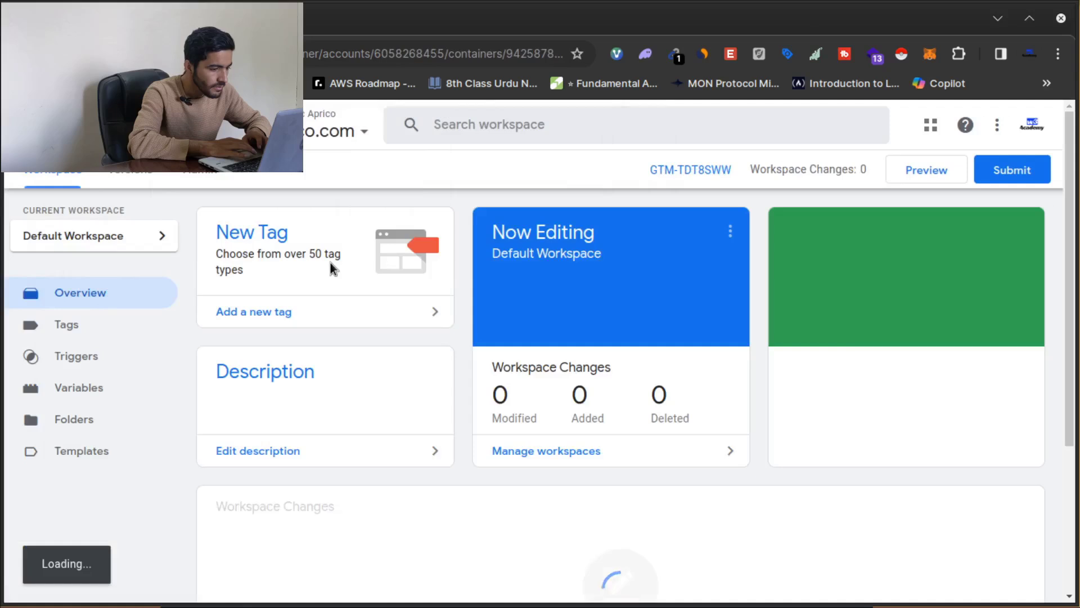
# Review the existing tags of the Organic Aprico account's container with their types and firing triggers.
pyautogui.click(189, 329)
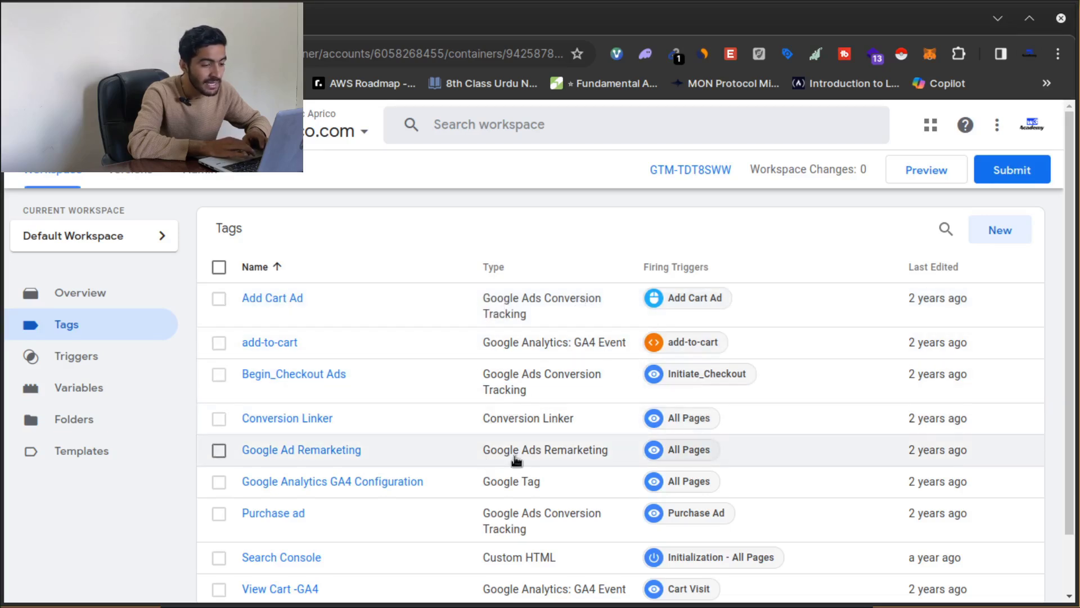
pyautogui.scroll(-2, 534, 461)
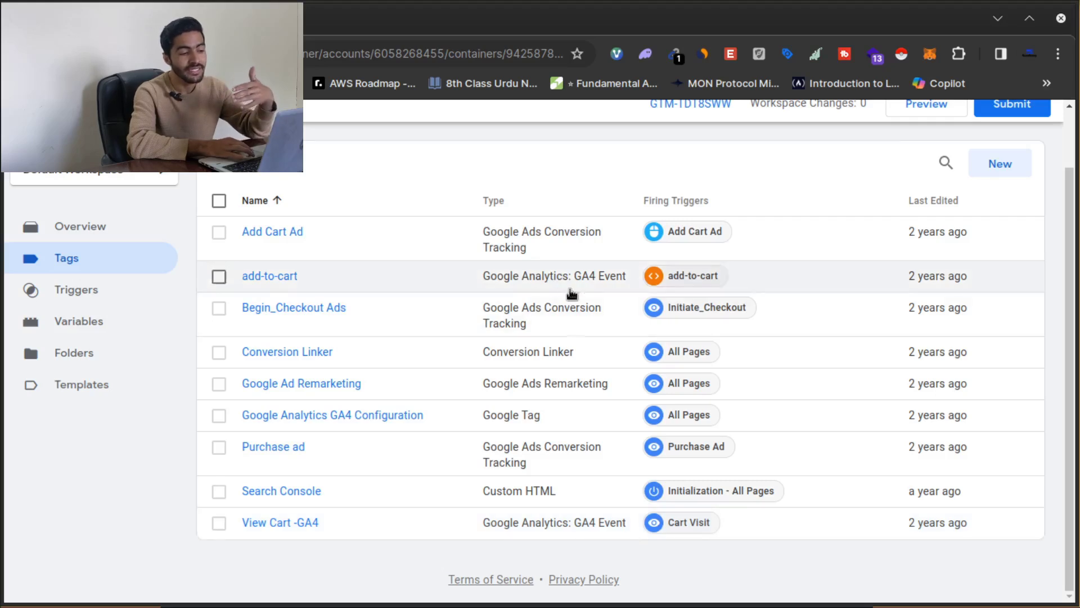
pyautogui.scroll(2, 588, 358)
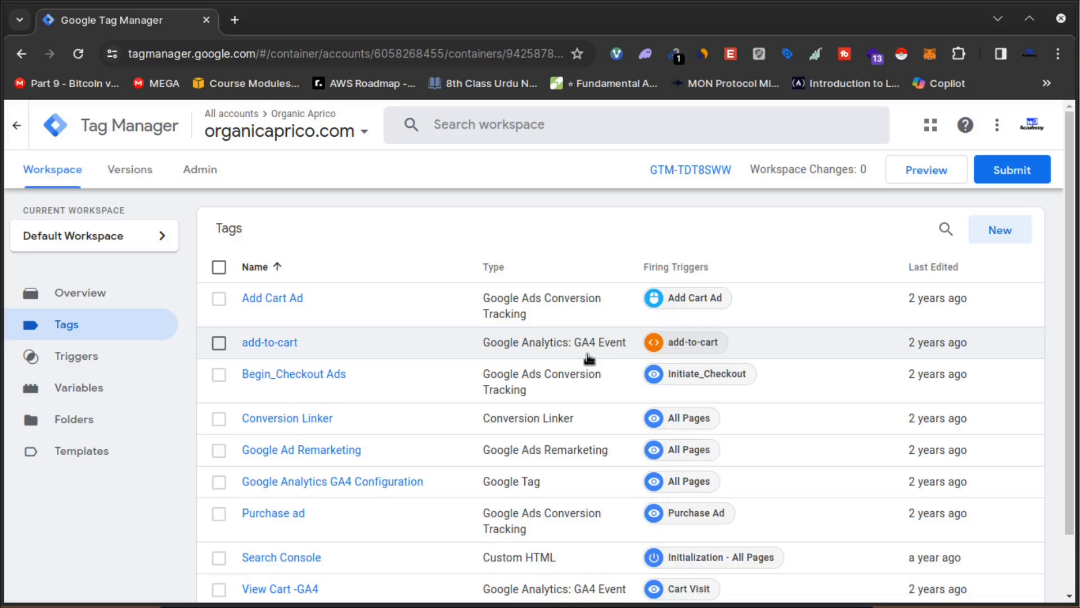
# Search for "google search console" in a new browser tab, enter Search Console, and look over the organicaprico.com overview.
pyautogui.click(239, 25)
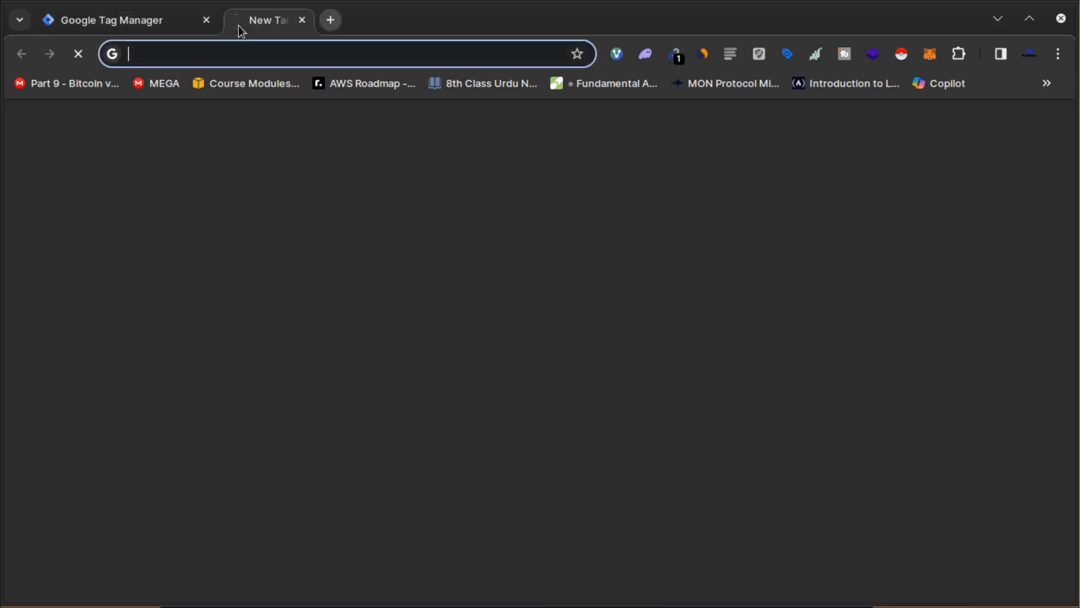
pyautogui.write('google sa')
pyautogui.press('BackSpace')
pyautogui.write('earch ')
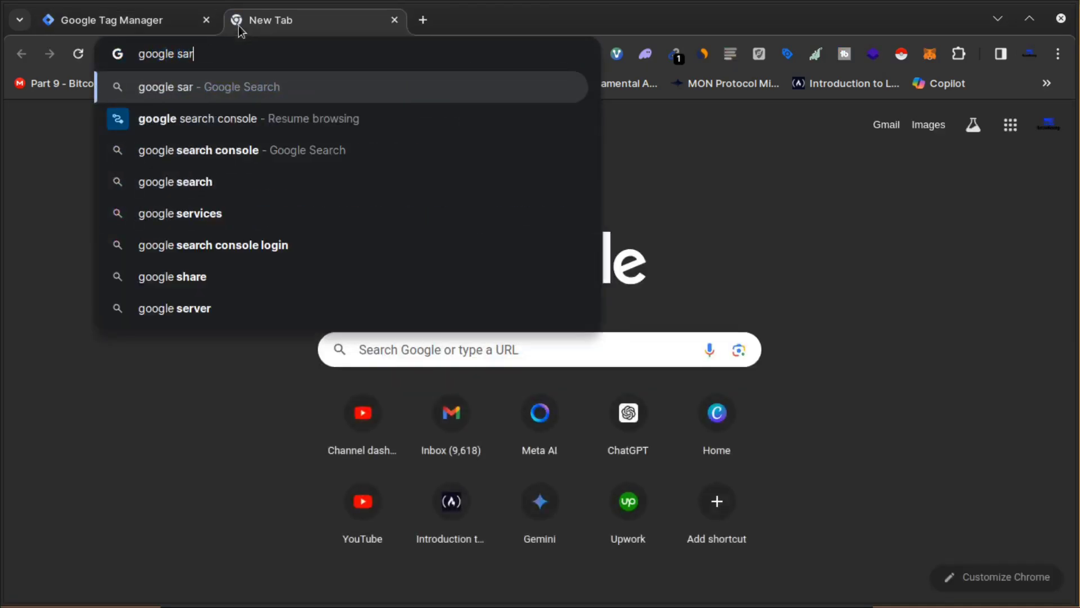
pyautogui.write('console')
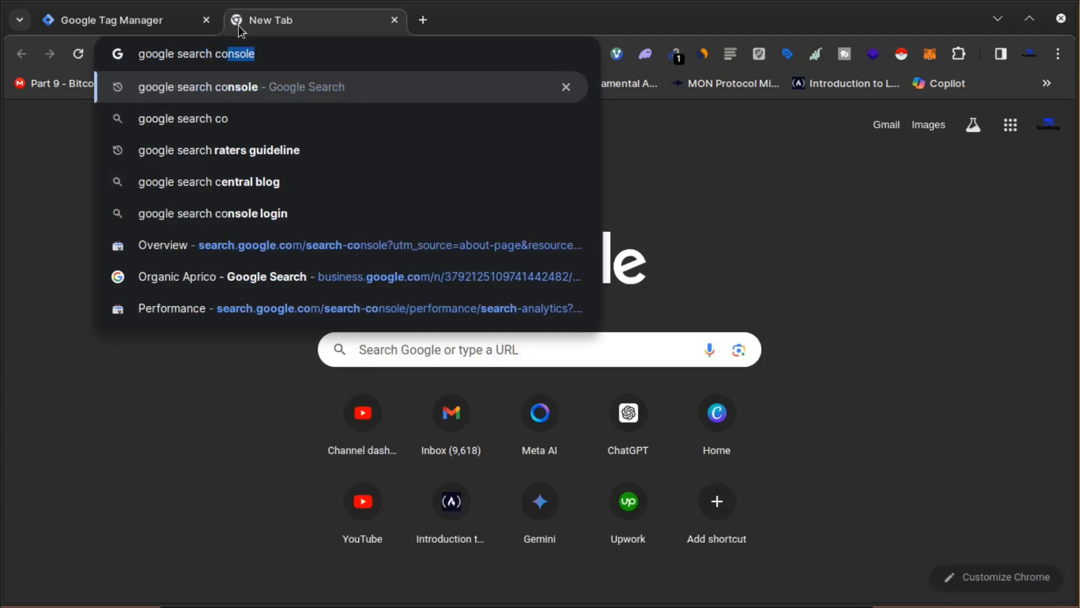
pyautogui.press('Return')
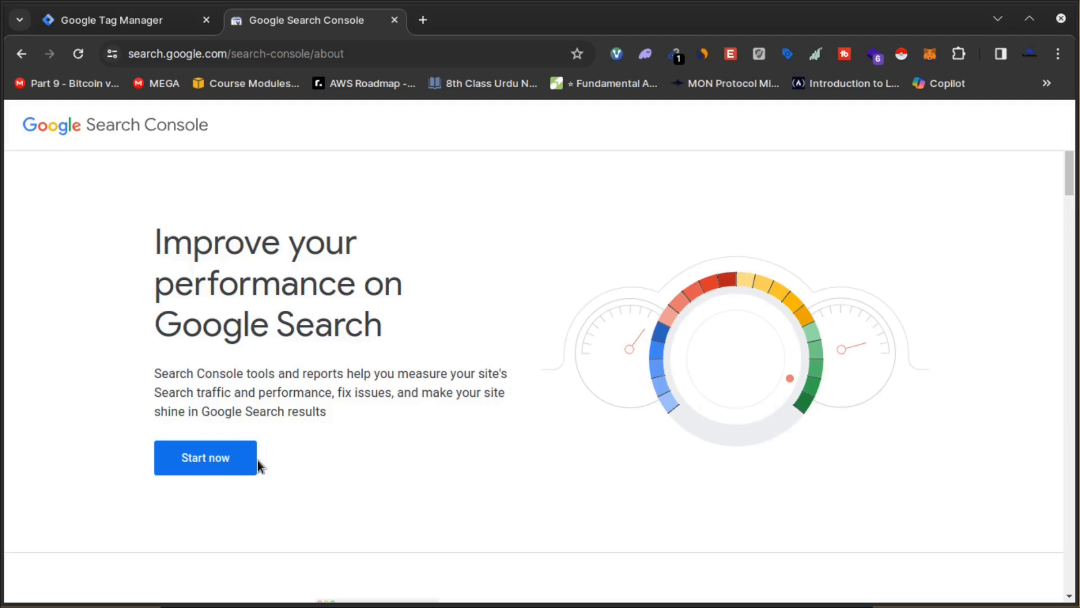
pyautogui.click(218, 458)
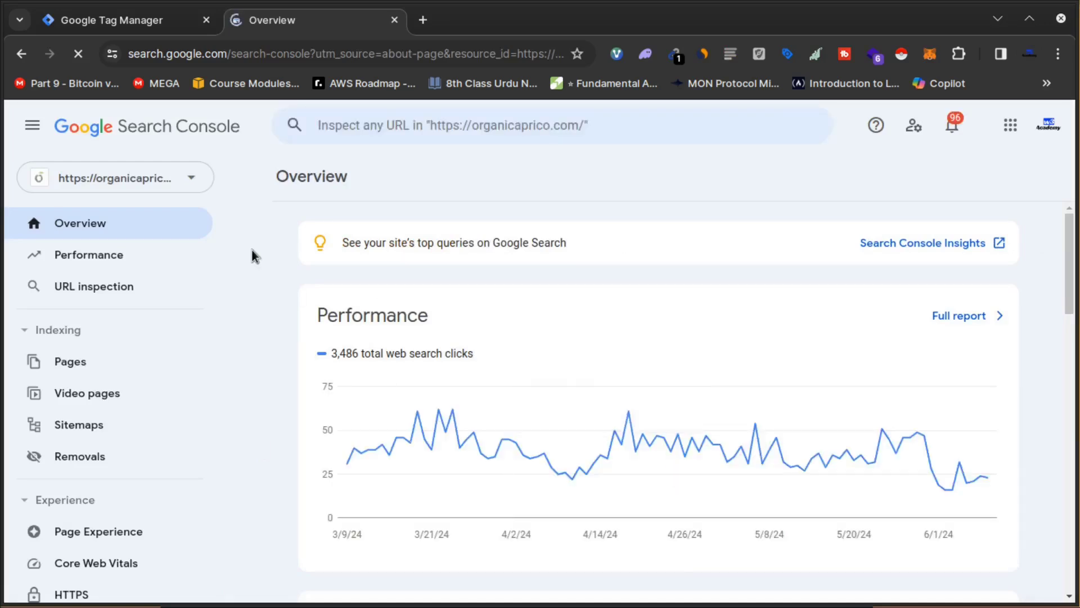
pyautogui.scroll(-15, 252, 254)
pyautogui.scroll(11, 315, 208)
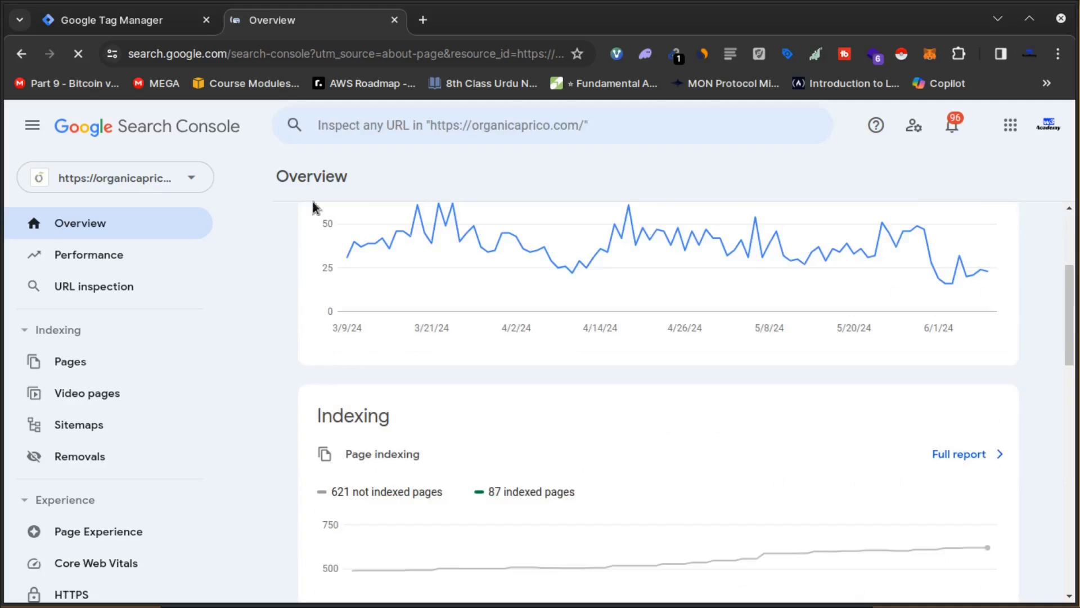
pyautogui.scroll(4, 313, 209)
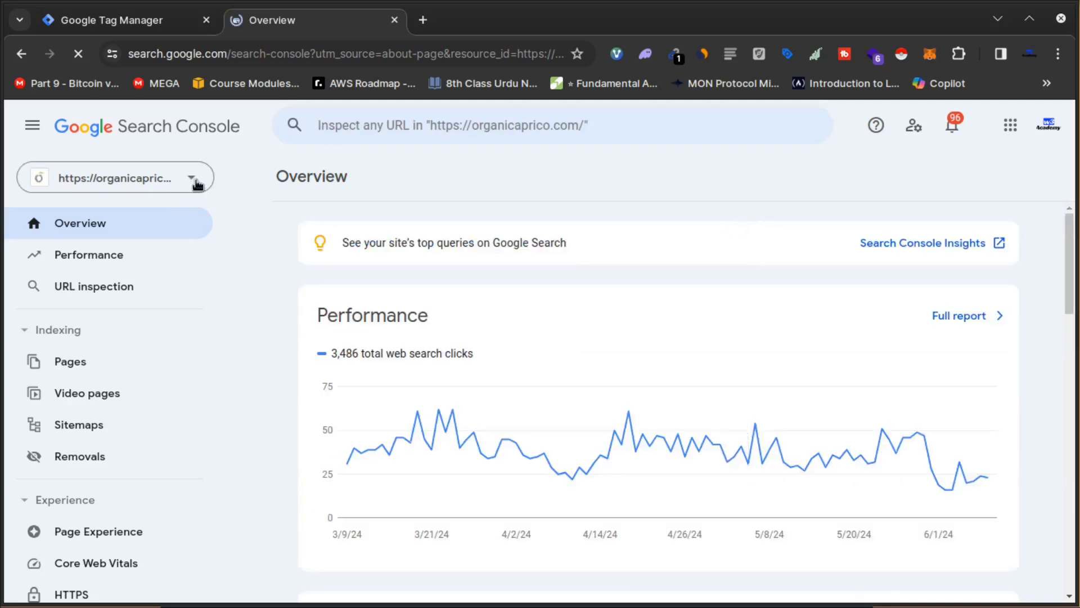
pyautogui.click(196, 183)
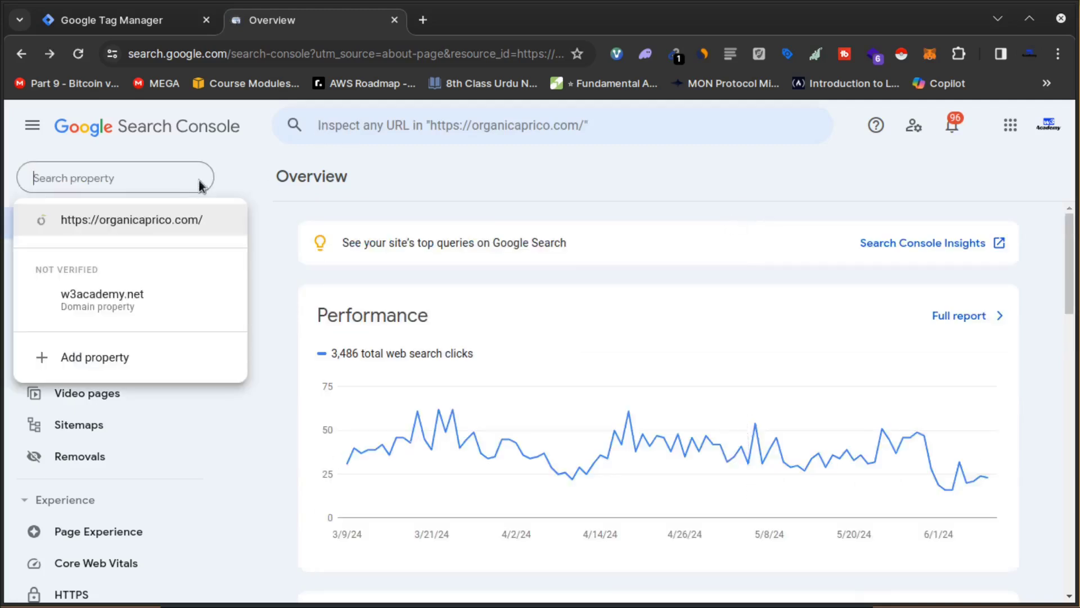
pyautogui.click(180, 183)
pyautogui.click(180, 183)
pyautogui.click(103, 345)
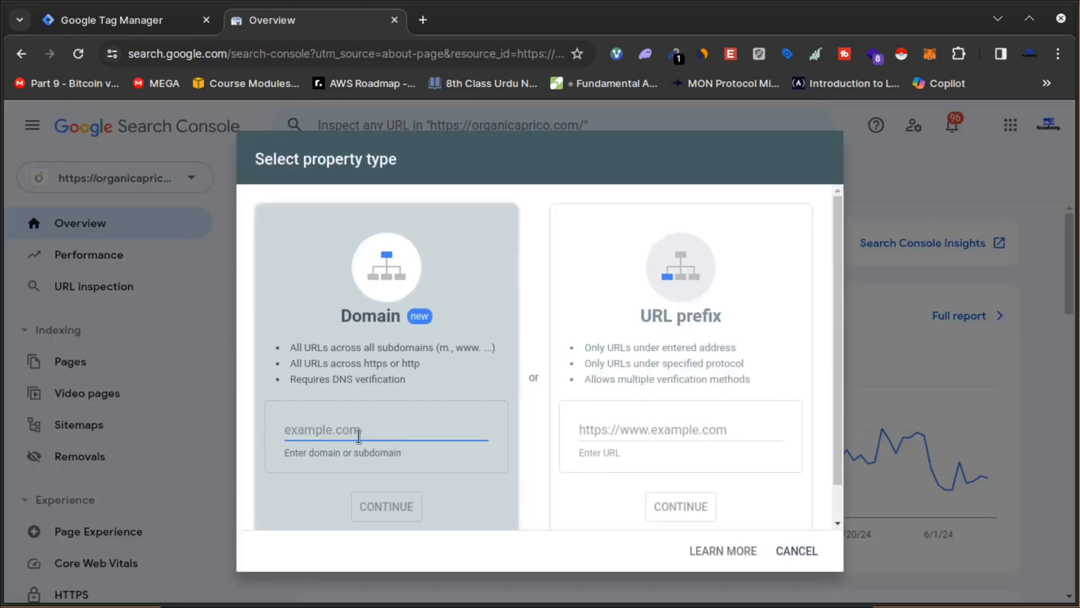
pyautogui.click(663, 428)
pyautogui.write('https://organciaprico.com')
pyautogui.press('BackSpace')
pyautogui.press('BackSpace')
pyautogui.write('oc')
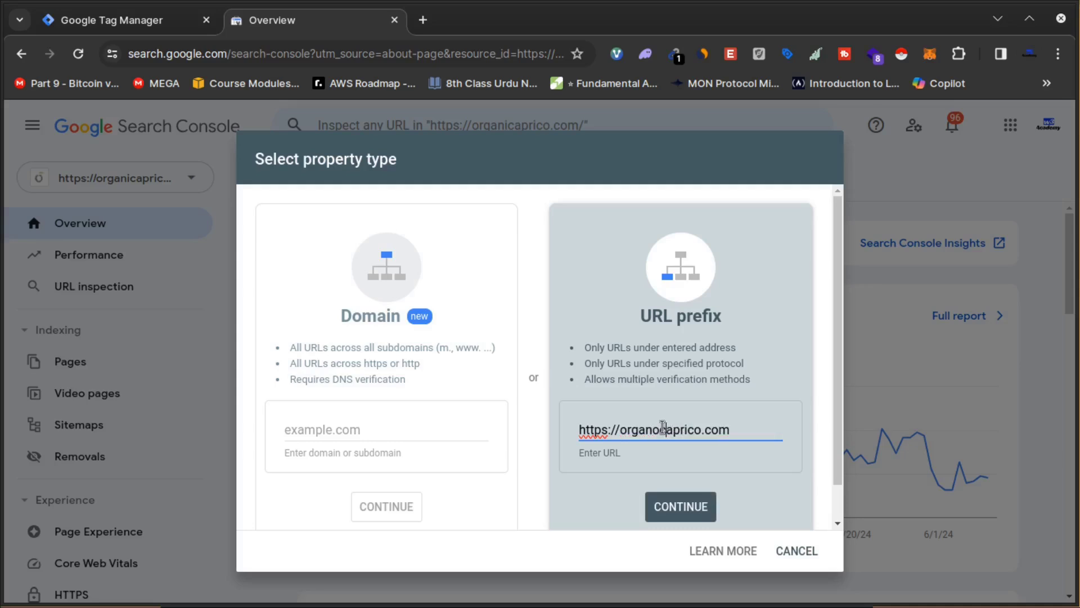
pyautogui.press('BackSpace')
pyautogui.press('BackSpace')
pyautogui.write('iv')
pyautogui.press('BackSpace')
pyautogui.write('c')
pyautogui.click(691, 505)
pyautogui.click(630, 429)
pyautogui.click(116, 178)
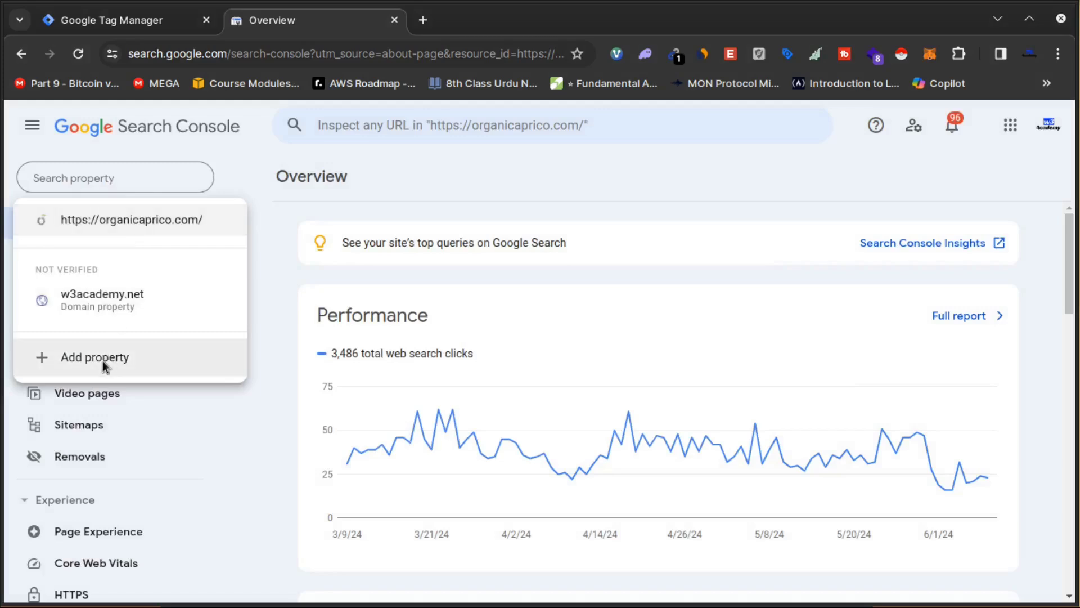
pyautogui.click(109, 364)
pyautogui.click(610, 430)
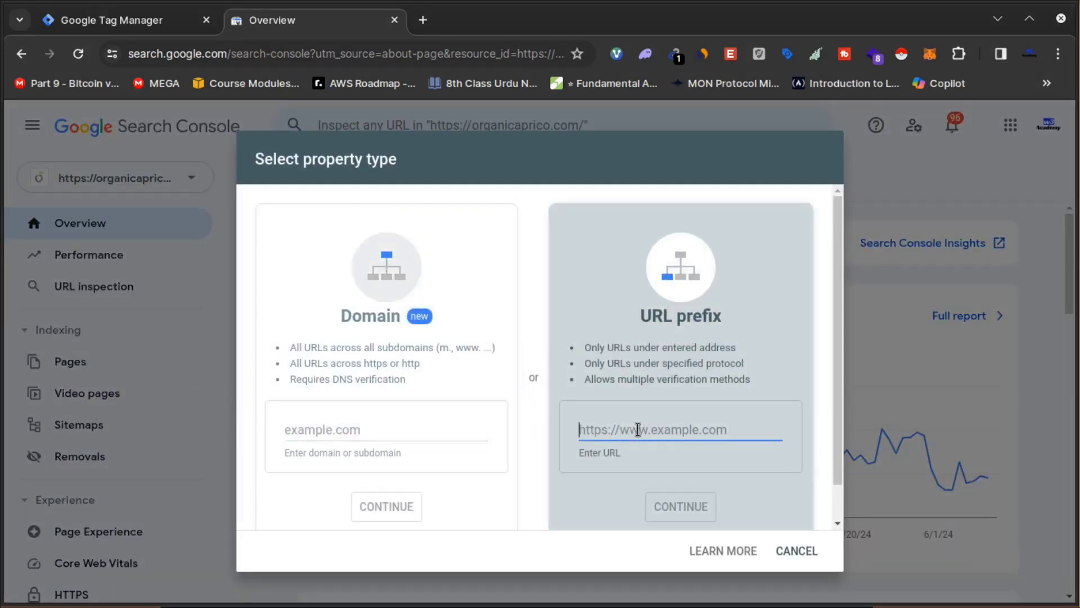
pyautogui.write('https:')
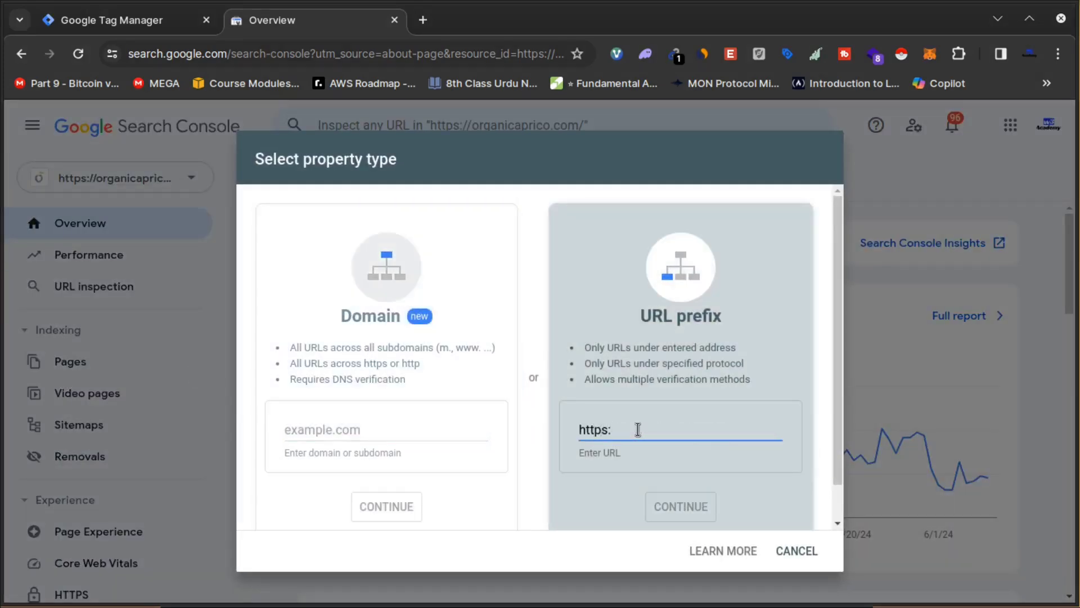
pyautogui.write('//w3t')
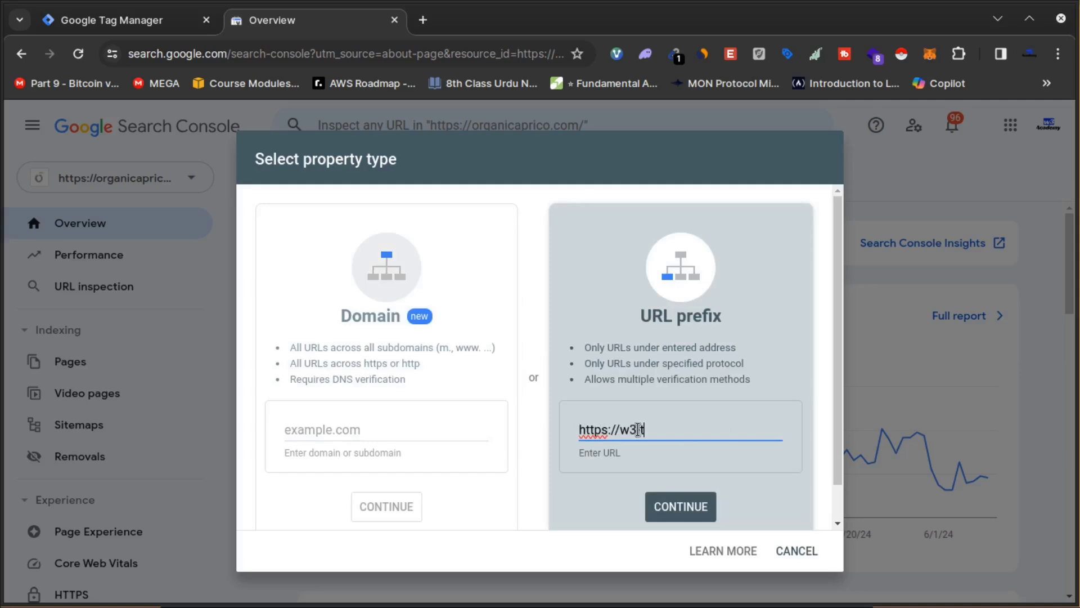
pyautogui.write('3-tools.net')
pyautogui.press('Return')
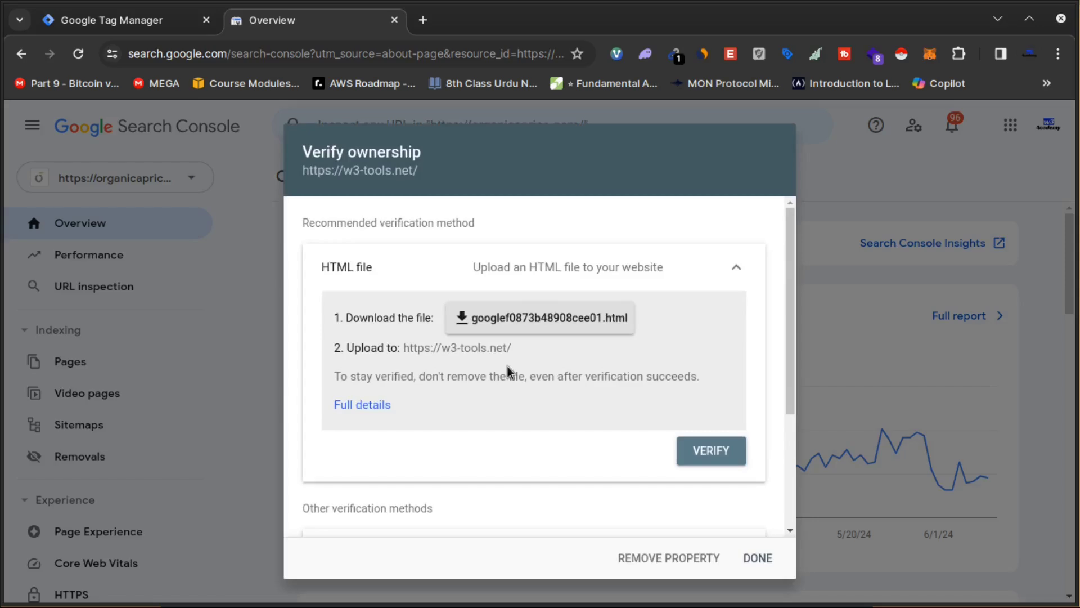
# Look through the ownership verification methods, collapse the HTML file method, and expand the HTML tag method.
pyautogui.scroll(-3, 508, 366)
pyautogui.scroll(3, 507, 369)
pyautogui.click(543, 284)
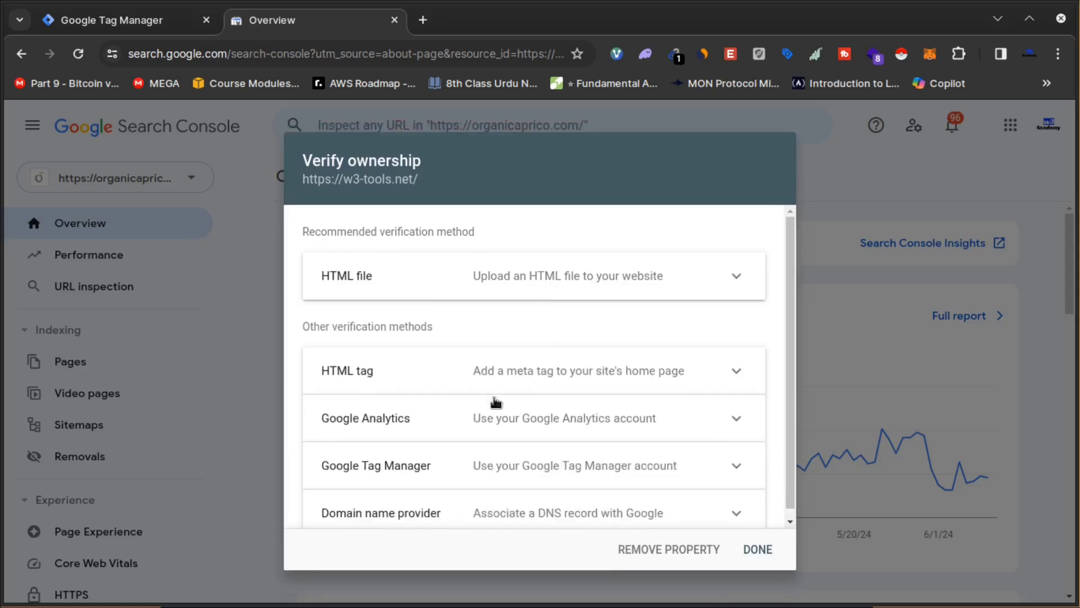
pyautogui.click(541, 380)
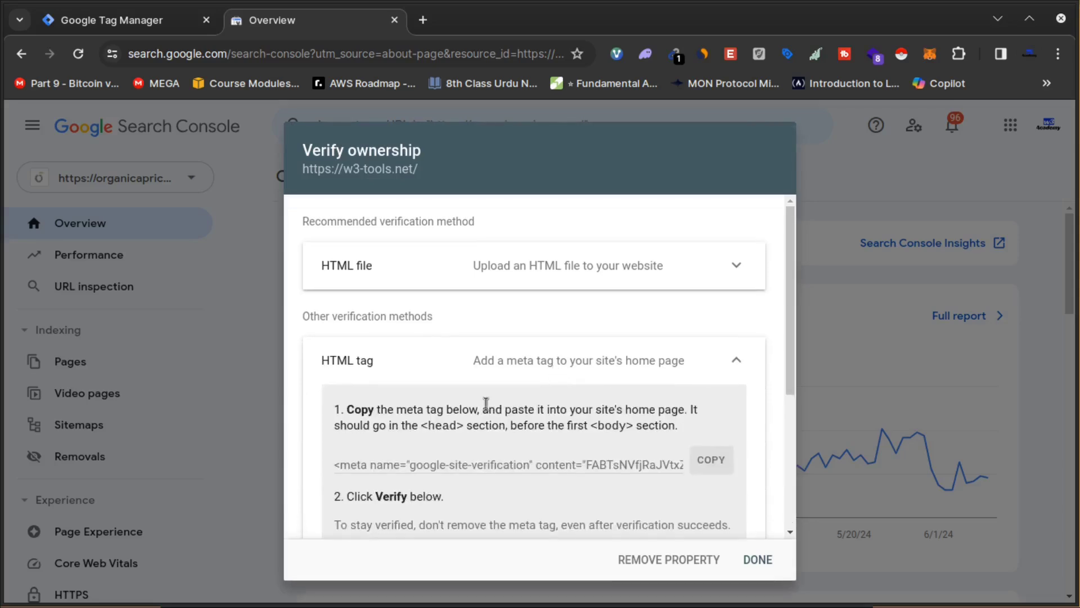
pyautogui.scroll(-2, 487, 403)
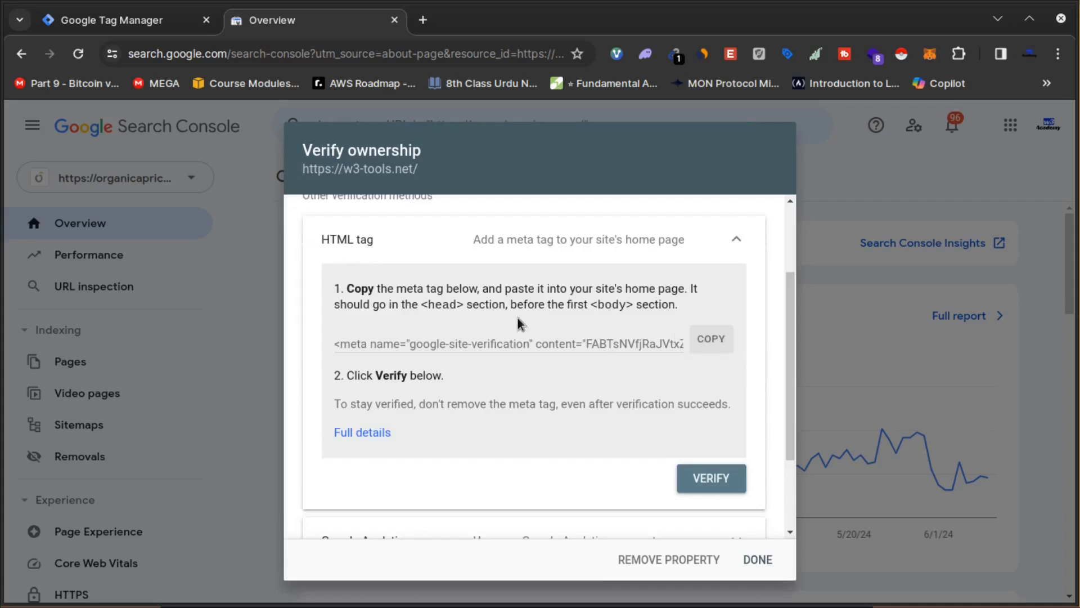
pyautogui.scroll(-2, 517, 323)
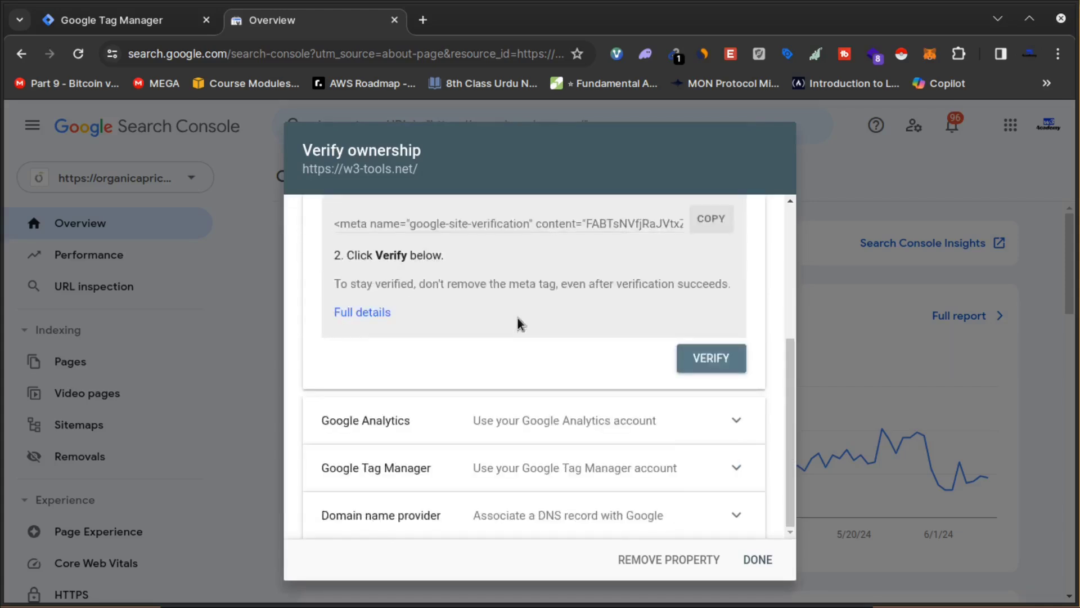
pyautogui.click(563, 421)
pyautogui.scroll(-3, 568, 433)
pyautogui.click(550, 470)
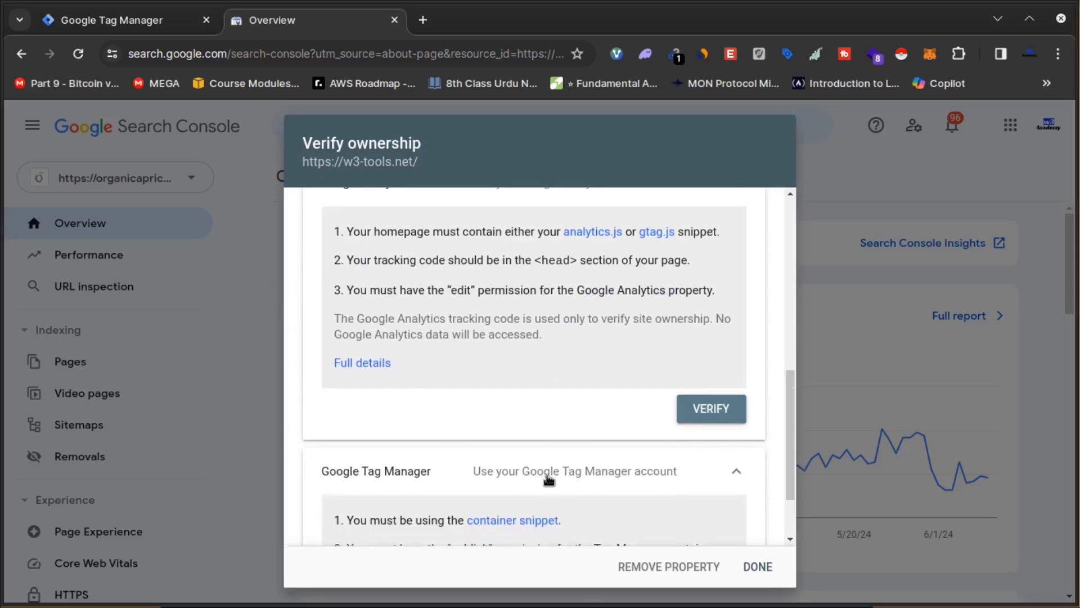
pyautogui.scroll(-4, 562, 473)
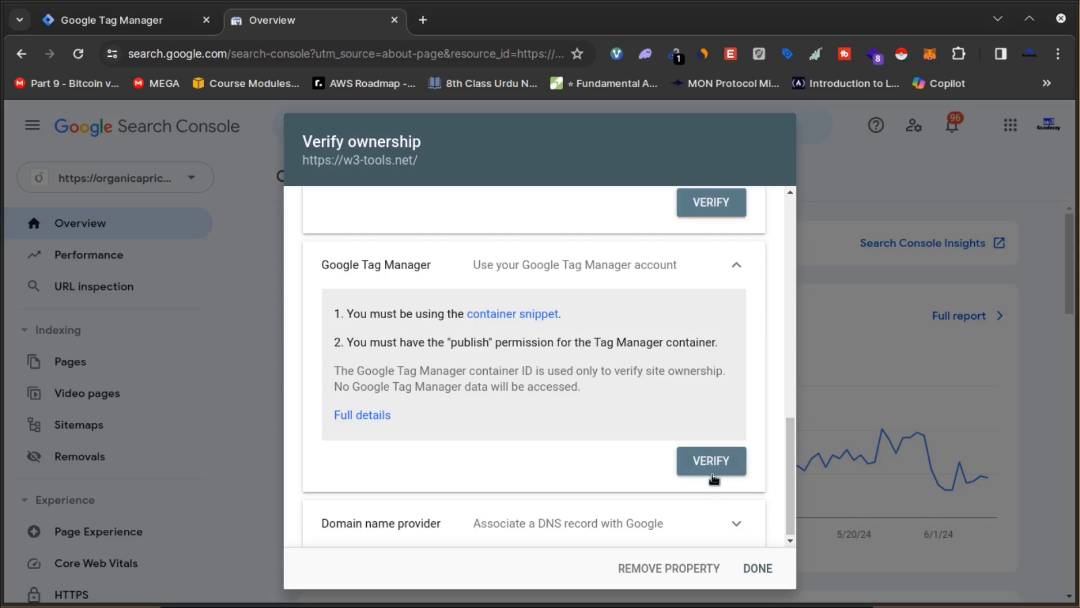
pyautogui.scroll(8, 670, 469)
pyautogui.scroll(4, 669, 470)
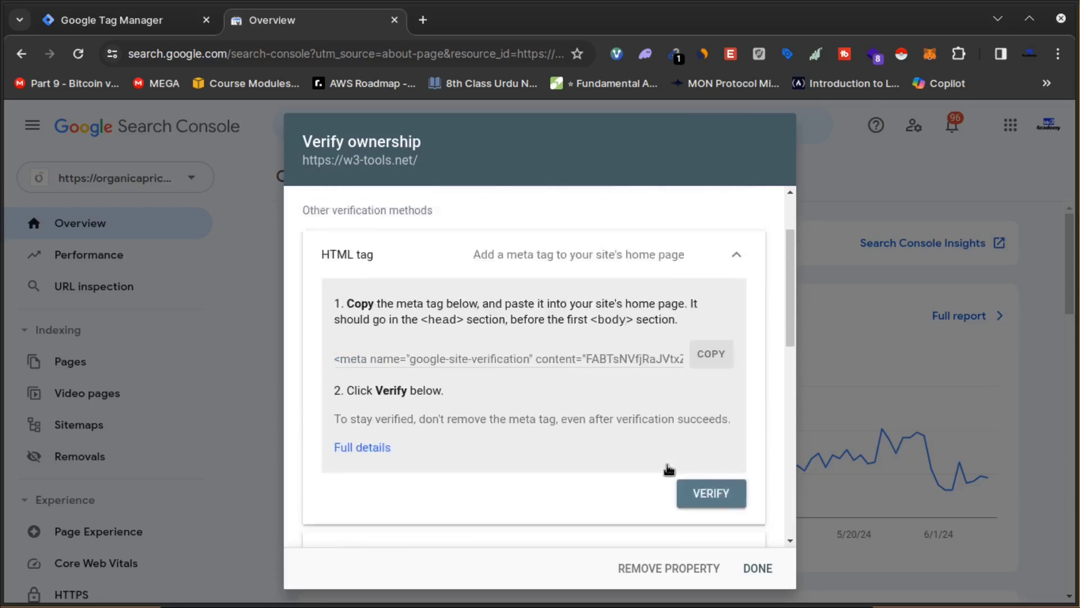
pyautogui.scroll(-1, 487, 450)
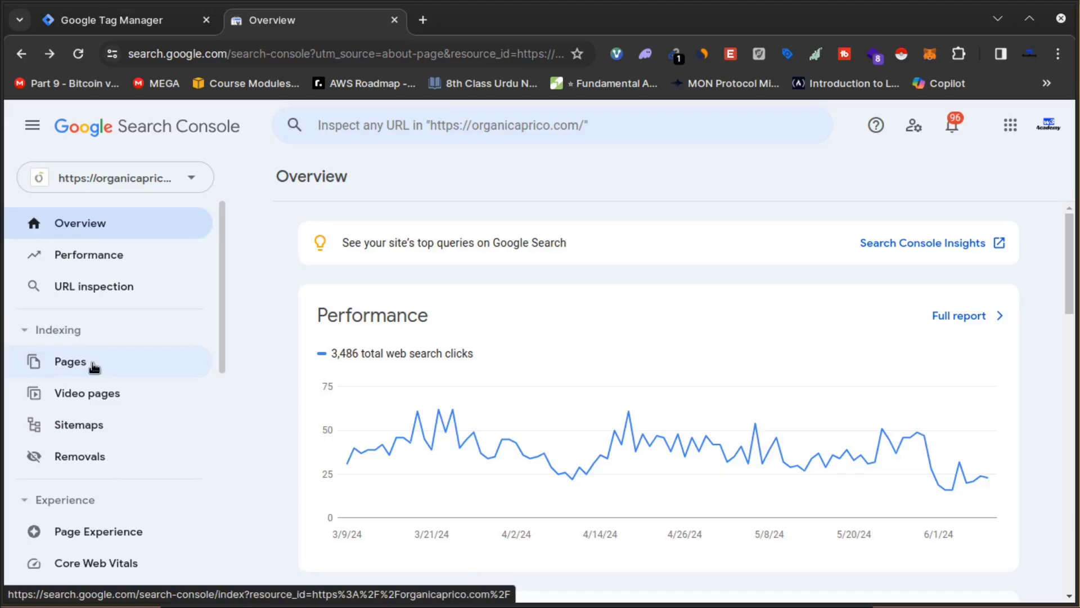
# Look through the Indexing, Experience and Shopping reports available for the organicaprico.com property.
pyautogui.scroll(-3, 94, 367)
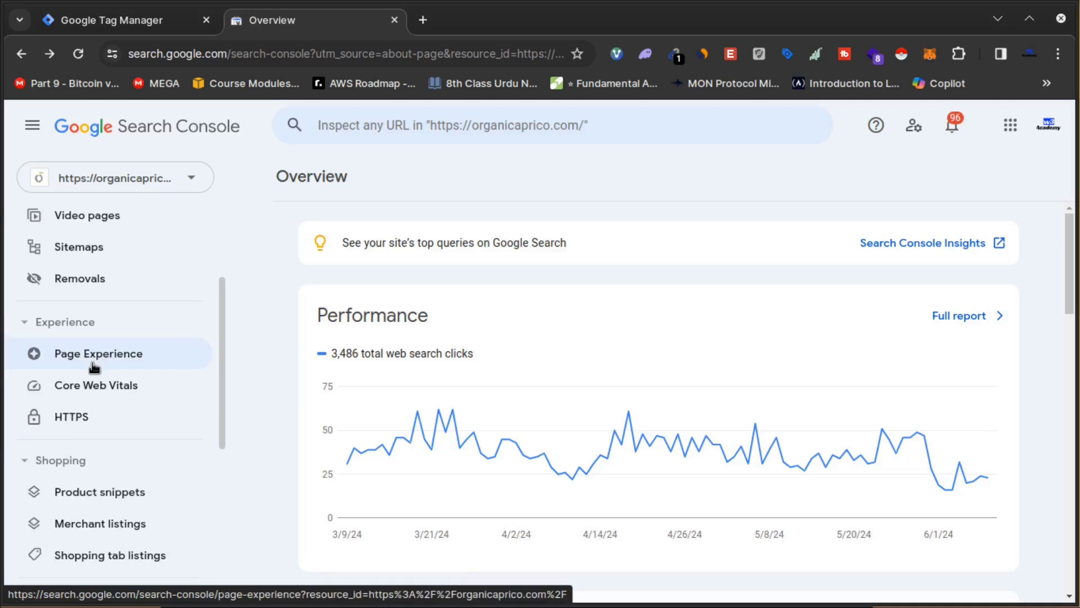
pyautogui.scroll(-3, 94, 367)
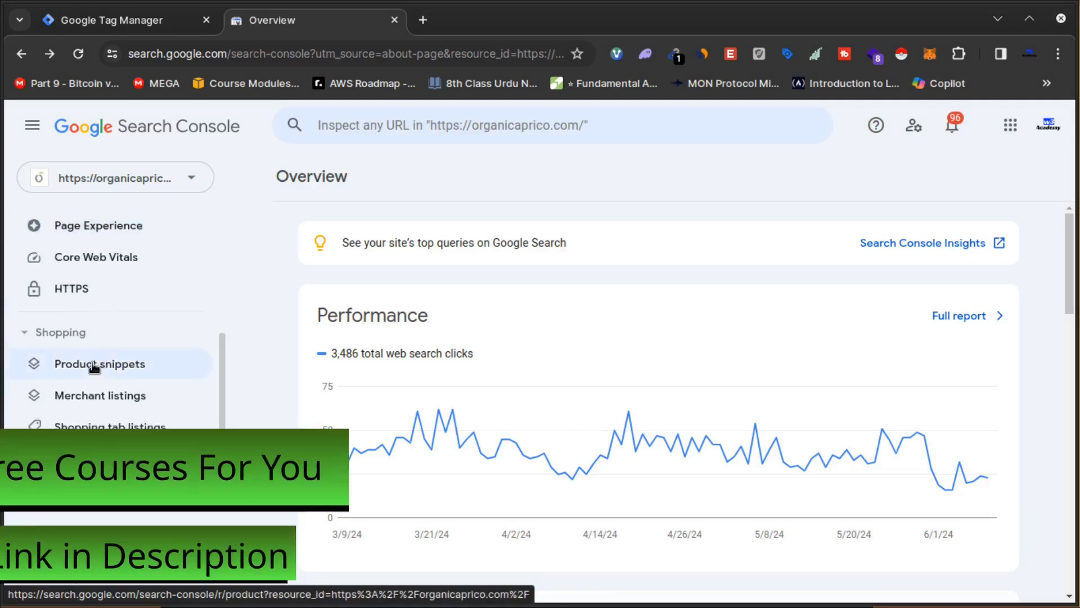
pyautogui.scroll(1, 93, 367)
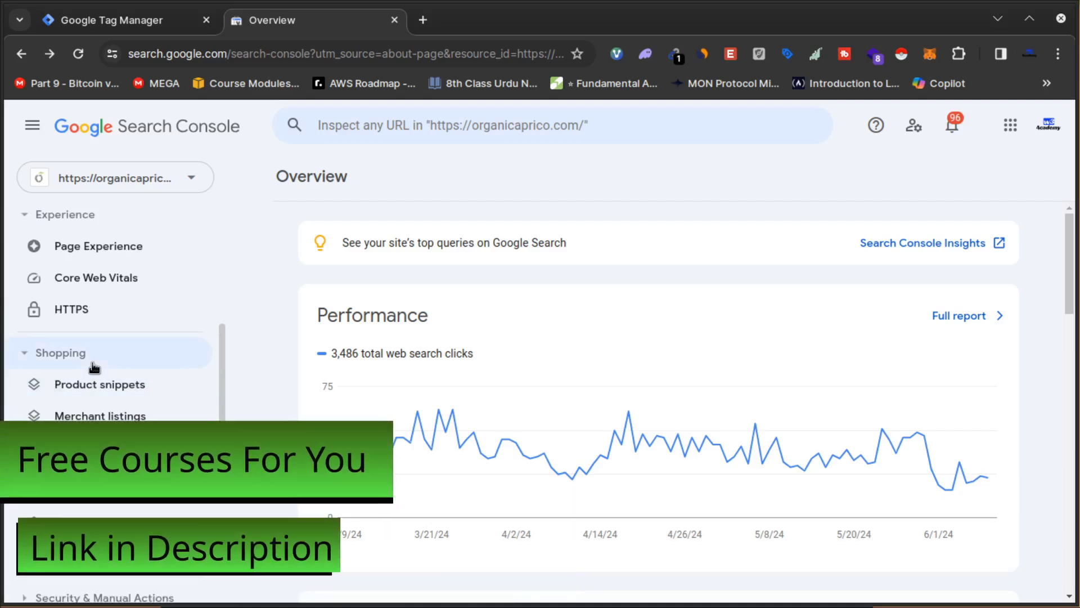